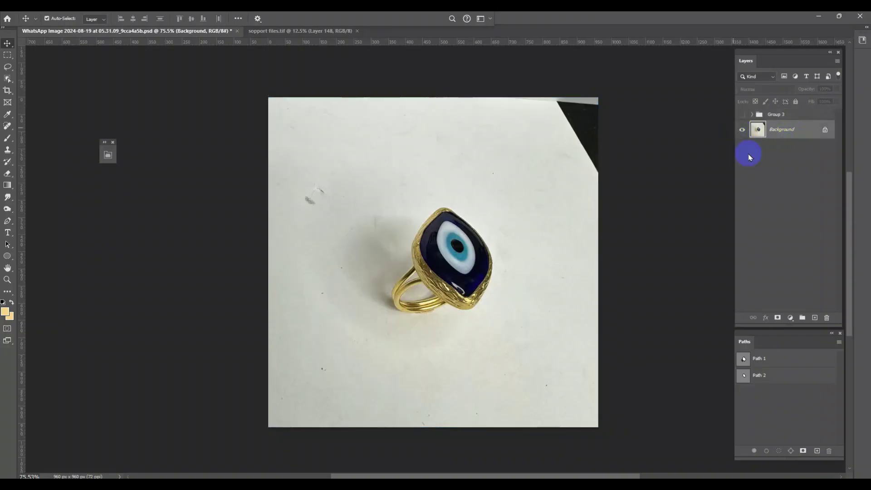
# Load Path 1 as a selection, feather it 0 pixels, and copy the ring to its own layer.
pyautogui.keyDown('ctrl'); pyautogui.click(743, 358); pyautogui.keyUp('ctrl')
pyautogui.scroll(3, 443, 295)
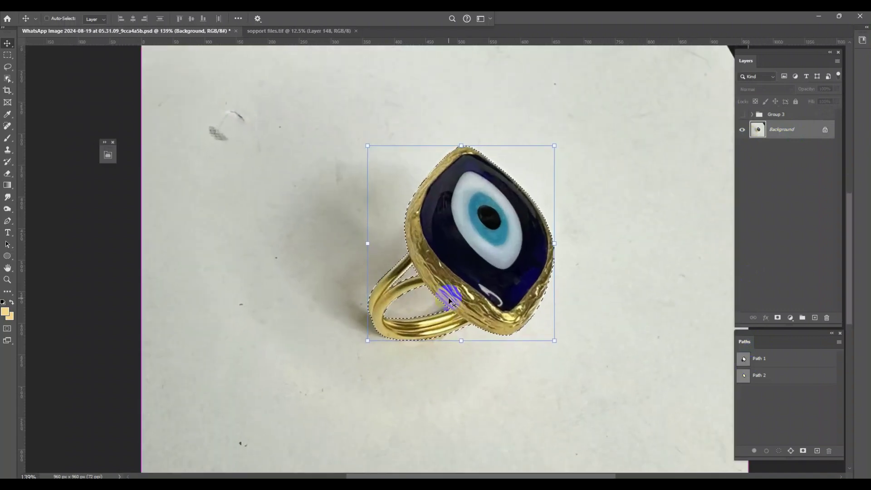
pyautogui.hotkey('shift', 'F6')
pyautogui.write('0.07')
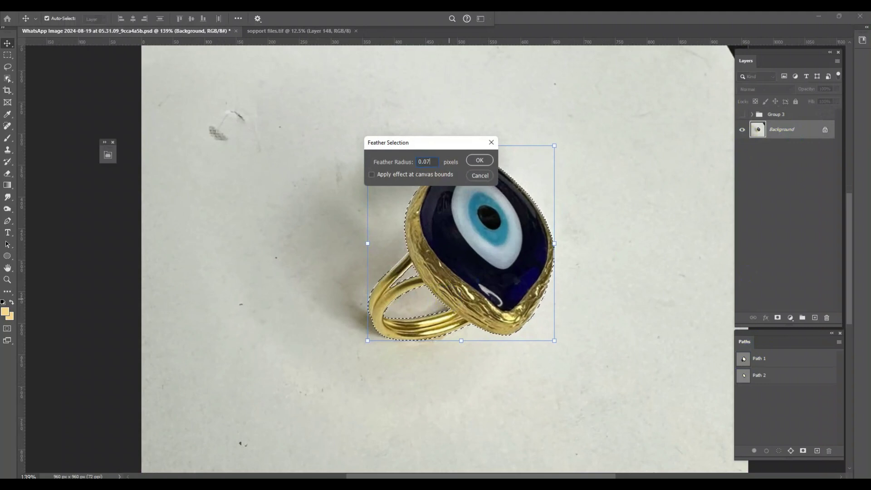
pyautogui.press('Return')
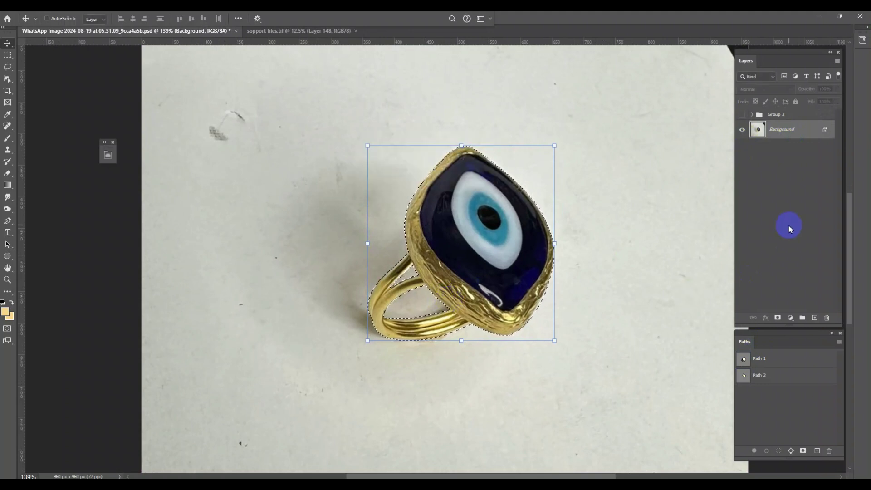
pyautogui.hotkey('ctrl', 'j')
pyautogui.hotkey('ctrl', 'j')
# Add a new layer beneath the ring copy and fill it with white.
pyautogui.click(767, 149)
pyautogui.press('d')
pyautogui.hotkey('ctrl', 'BackSpace')
# Activate the ring copy layer, zoom in on the ring, and pick the Brush tool.
pyautogui.keyDown('ctrl'); pyautogui.click(430, 252); pyautogui.keyUp('ctrl')
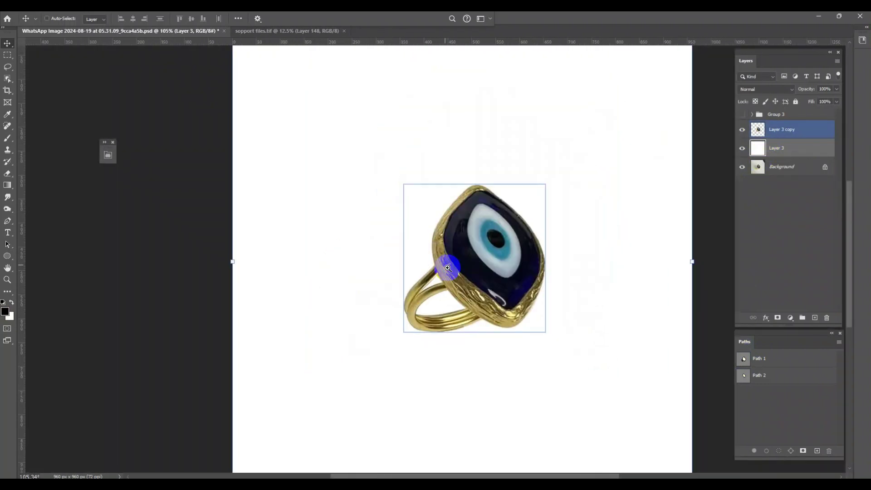
pyautogui.moveTo(431, 251); pyautogui.dragTo(433, 252)
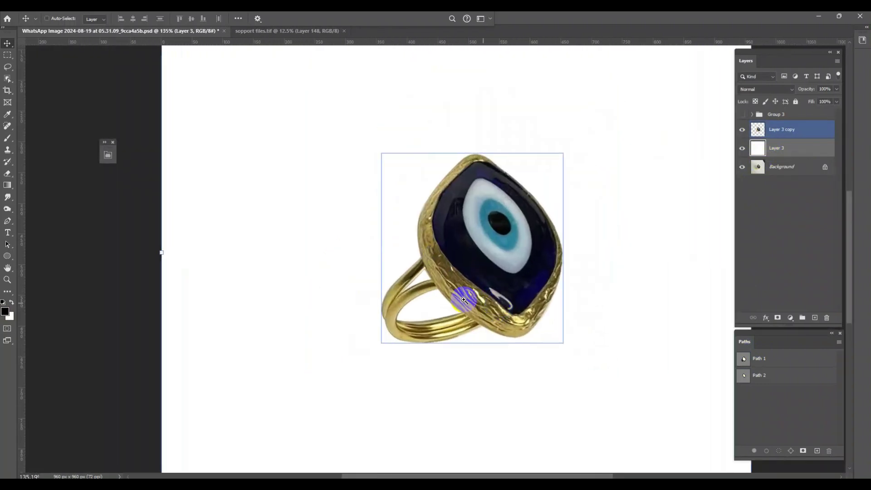
pyautogui.click(7, 139)
pyautogui.moveTo(534, 213); pyautogui.dragTo(561, 277)
# Load Path 2, make Layer 3 copy active, deselect, and add empty Layer 4 on top.
pyautogui.keyDown('ctrl'); pyautogui.click(743, 375); pyautogui.keyUp('ctrl')
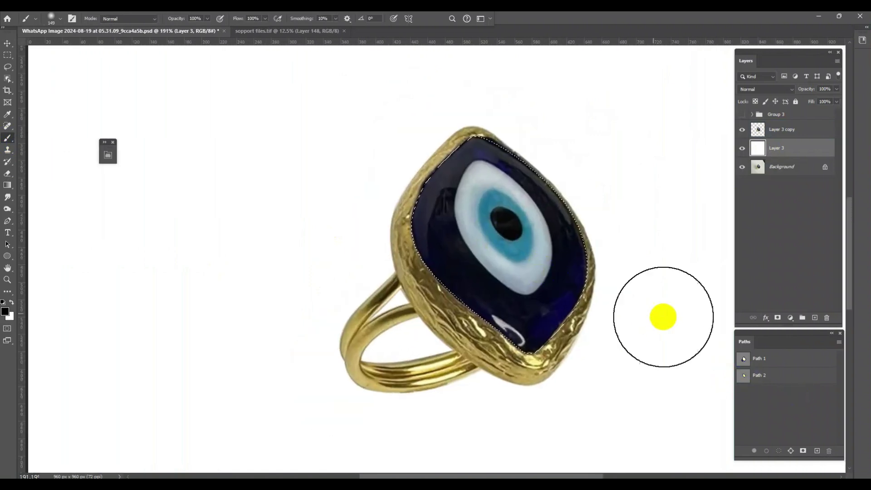
pyautogui.click(781, 144)
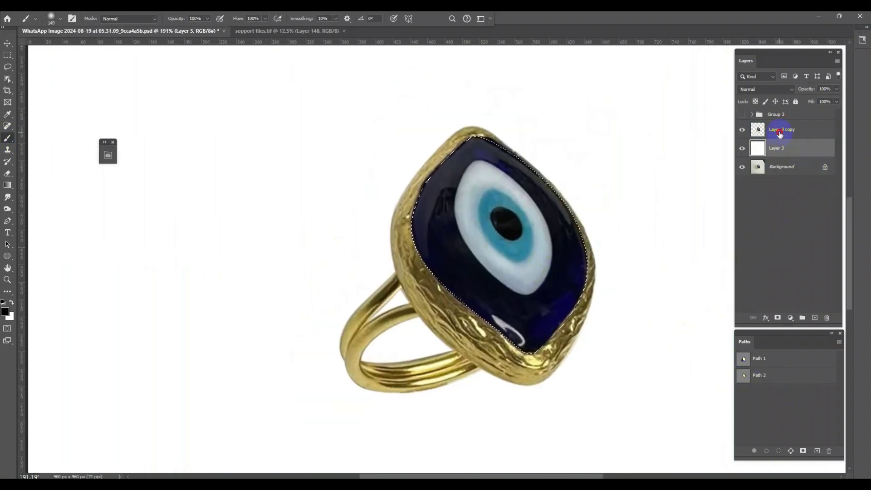
pyautogui.click(779, 132)
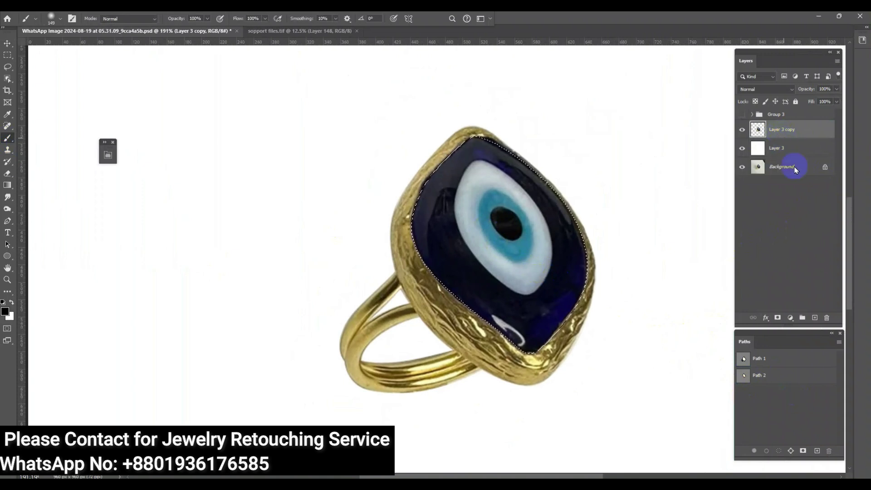
pyautogui.hotkey('ctrl', 'j')
pyautogui.hotkey('ctrl', 'd')
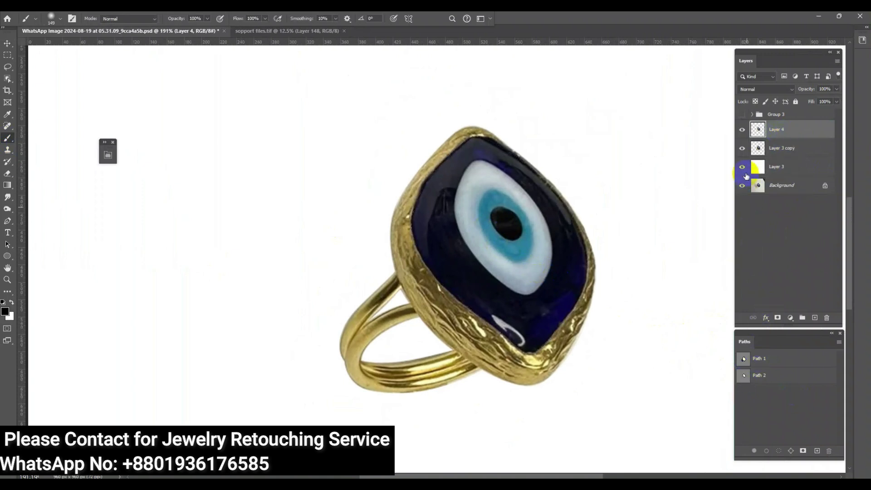
# Hide Layer 4 and start a Pen path along the eye white's lower and left edges.
pyautogui.click(742, 129)
pyautogui.scroll(3, 509, 299)
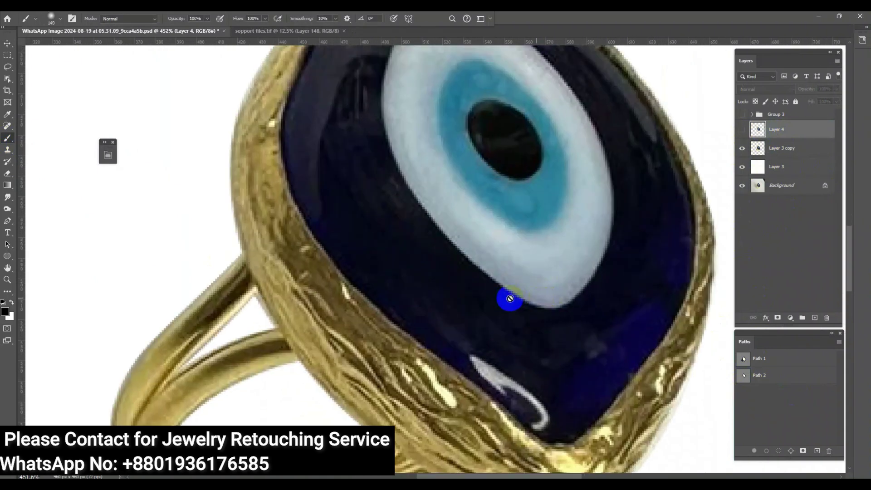
pyautogui.click(7, 221)
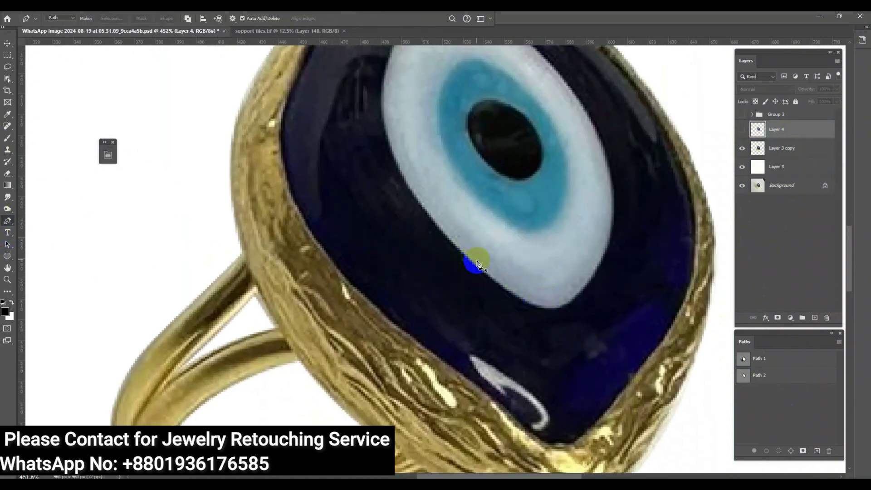
pyautogui.click(531, 306)
pyautogui.click(468, 267)
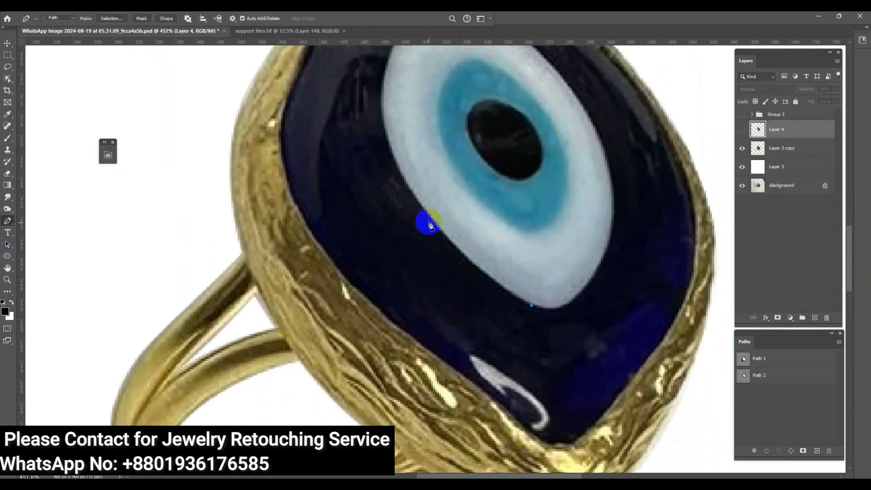
pyautogui.click(426, 213)
pyautogui.click(385, 158)
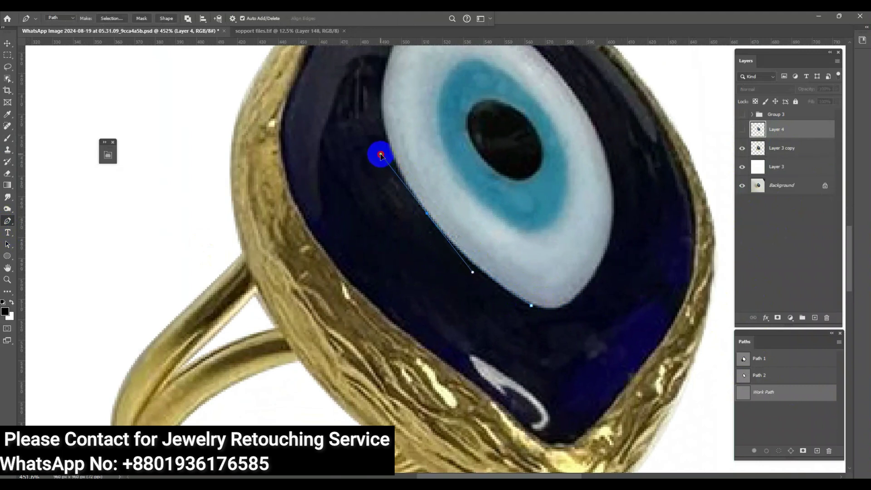
pyautogui.scroll(3, 406, 174)
pyautogui.hscroll(-2, 406, 173)
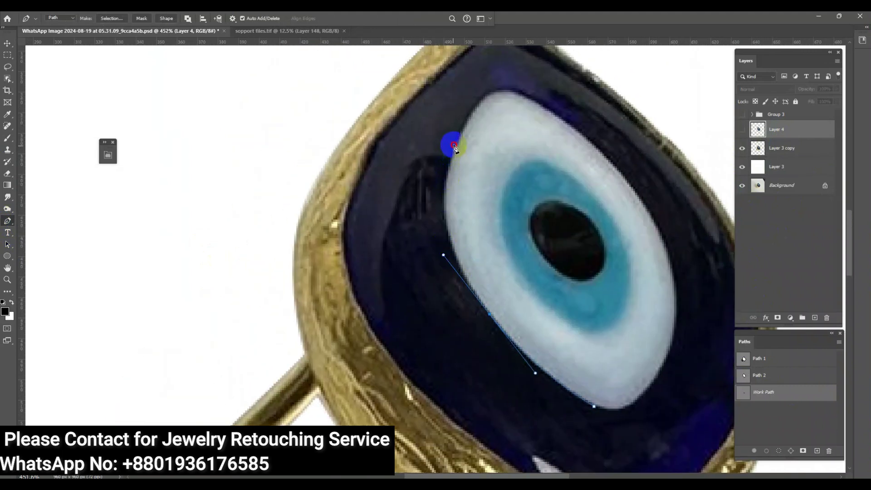
# Curve the path around the rest of the eye white, close it, refine a point, and make it a selection.
pyautogui.moveTo(452, 146); pyautogui.dragTo(466, 100)
pyautogui.moveTo(522, 92); pyautogui.dragTo(556, 103)
pyautogui.moveTo(662, 238); pyautogui.dragTo(694, 312)
pyautogui.moveTo(613, 406)
pyautogui.mouseDown()
pyautogui.moveTo(647, 399)
pyautogui.moveTo(621, 418)
pyautogui.mouseUp()
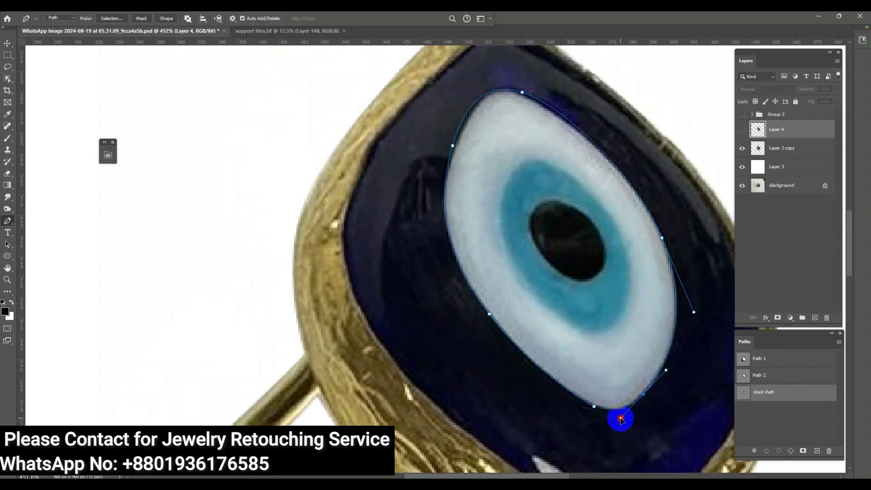
pyautogui.click(589, 406)
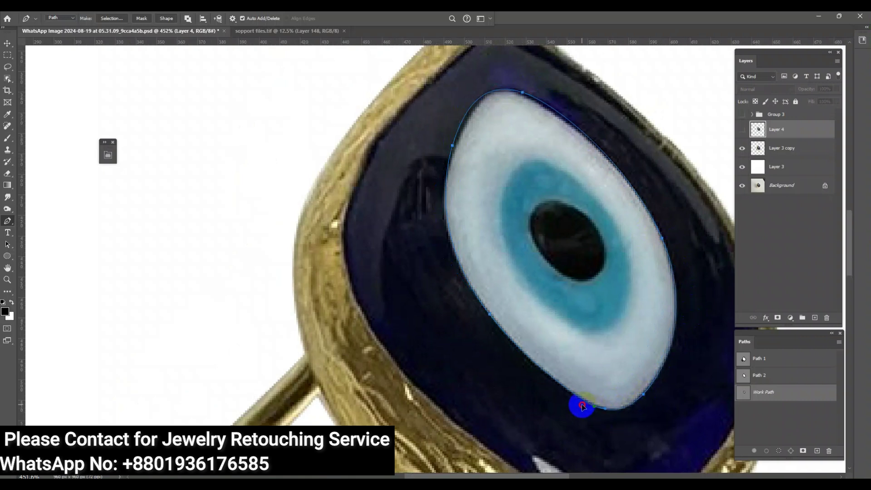
pyautogui.scroll(2, 433, 132)
pyautogui.keyDown('ctrl'); pyautogui.click(458, 156); pyautogui.keyUp('ctrl')
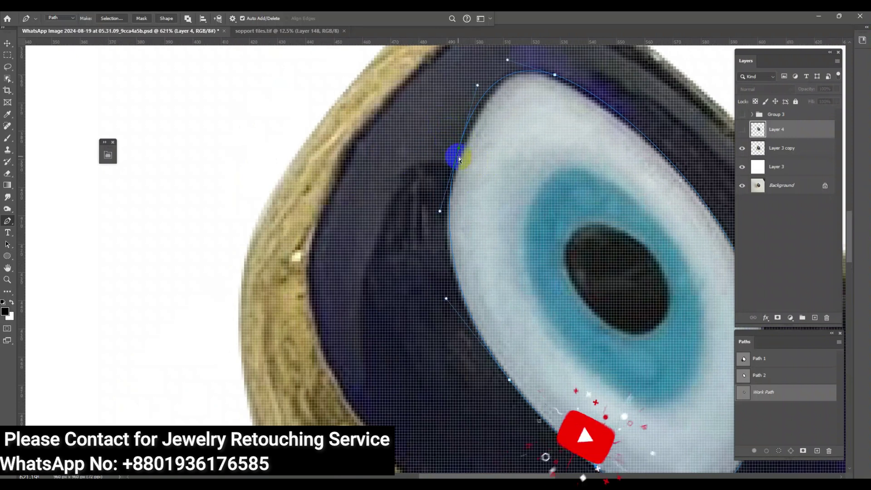
pyautogui.moveTo(458, 157); pyautogui.dragTo(462, 165)
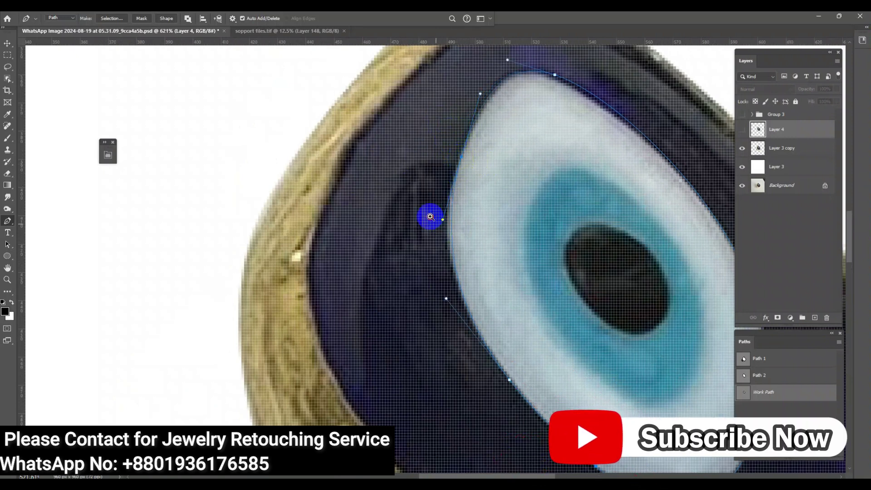
pyautogui.hotkey('ctrl', '0')
pyautogui.keyDown('ctrl'); pyautogui.click(758, 149); pyautogui.keyUp('ctrl')
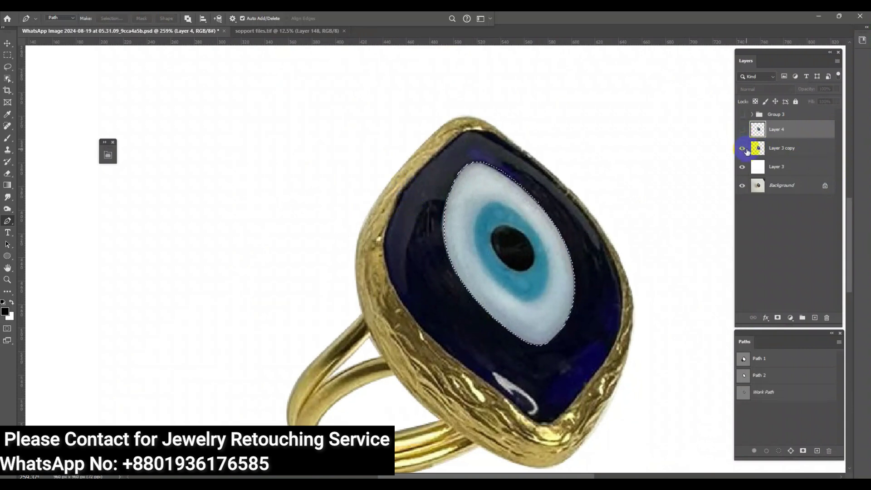
# Make Layer 4 visible again and add a new empty Layer 5.
pyautogui.click(740, 131)
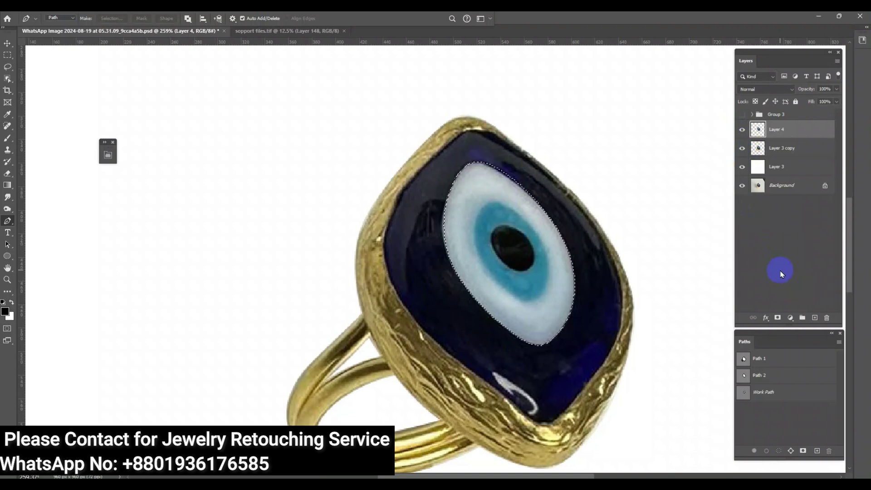
pyautogui.hotkey('ctrl', 'j')
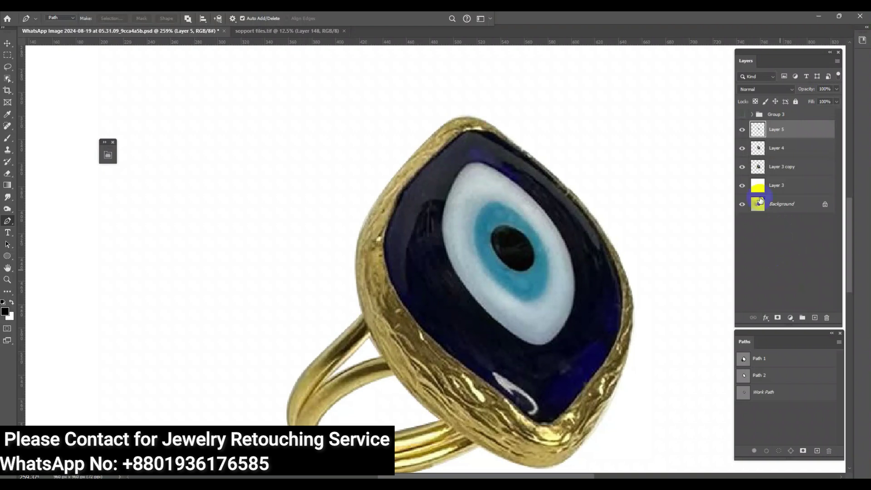
# Load the eye-white path and add the dark blue glass area to the selection on Layer 4.
pyautogui.keyDown('ctrl'); pyautogui.click(744, 395); pyautogui.keyUp('ctrl')
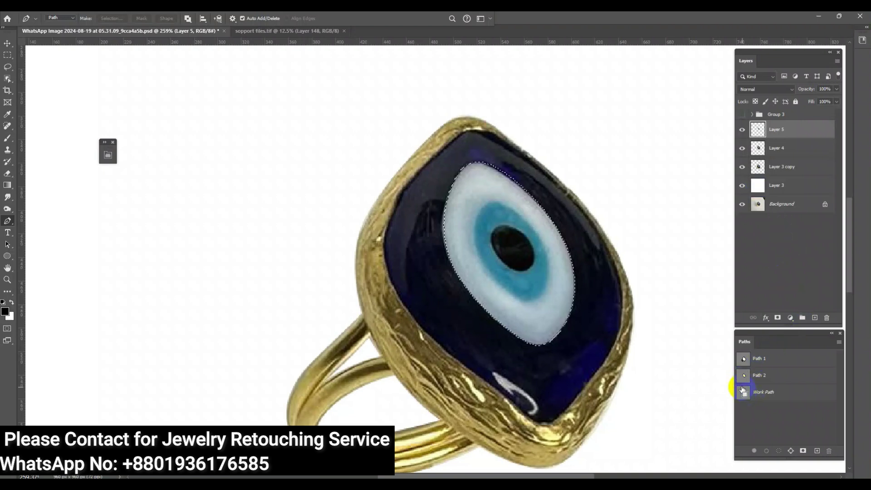
pyautogui.moveTo(421, 280); pyautogui.dragTo(629, 255)
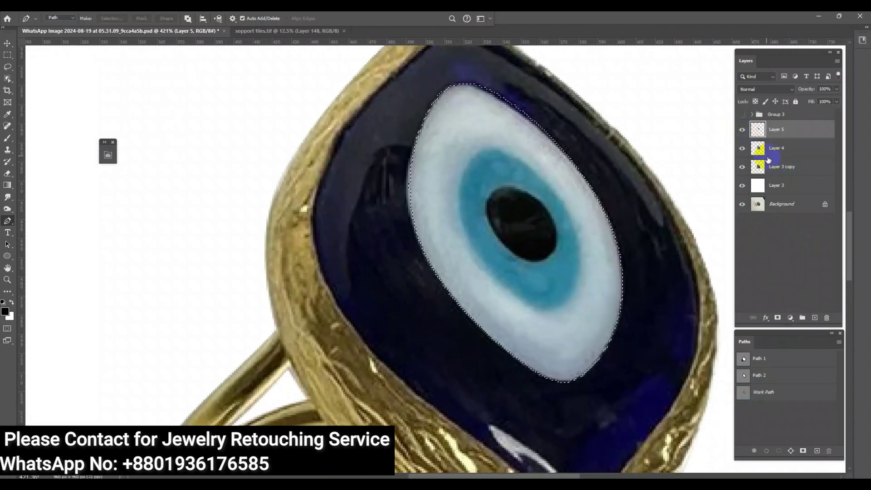
pyautogui.click(789, 150)
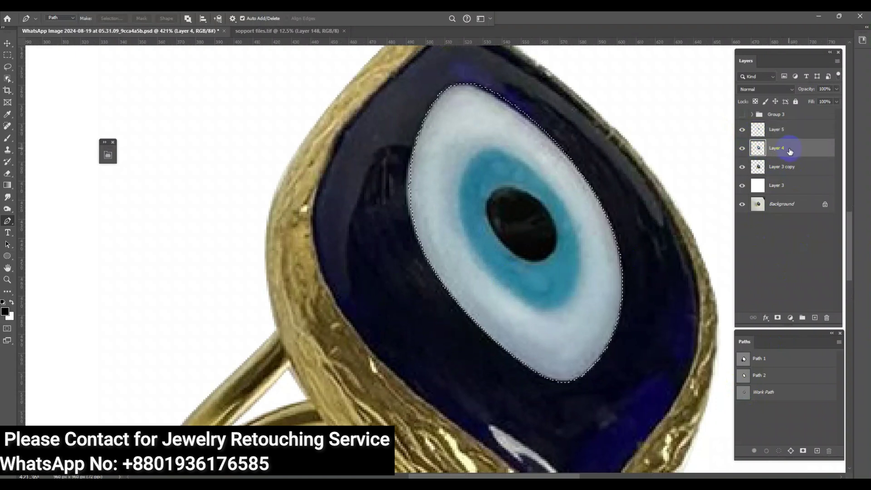
pyautogui.keyDown('ctrl'); pyautogui.click(758, 148); pyautogui.keyUp('ctrl')
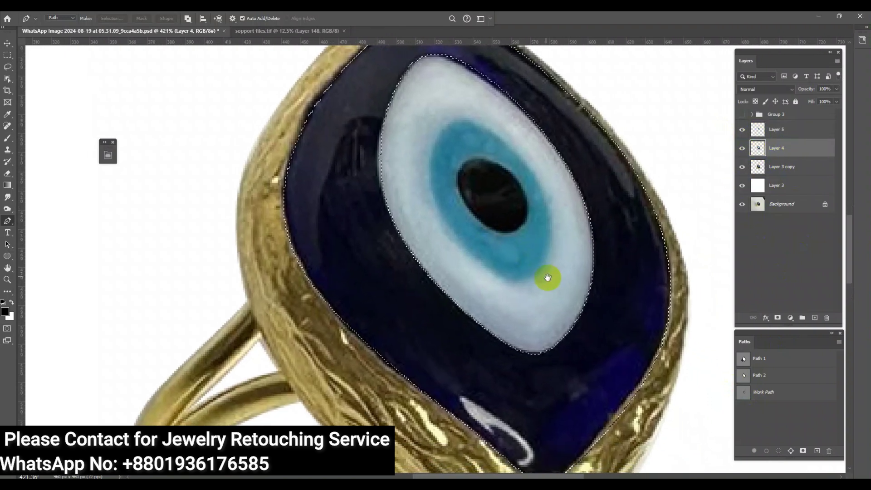
pyautogui.moveTo(561, 286); pyautogui.dragTo(552, 247)
# Paint dark blue with a smaller brush along the right edge of the glass.
pyautogui.click(41, 135)
pyautogui.keyDown('alt'); pyautogui.click(616, 329); pyautogui.keyUp('alt')
pyautogui.click(454, 291)
pyautogui.click(632, 307)
pyautogui.moveTo(619, 317); pyautogui.dragTo(603, 219)
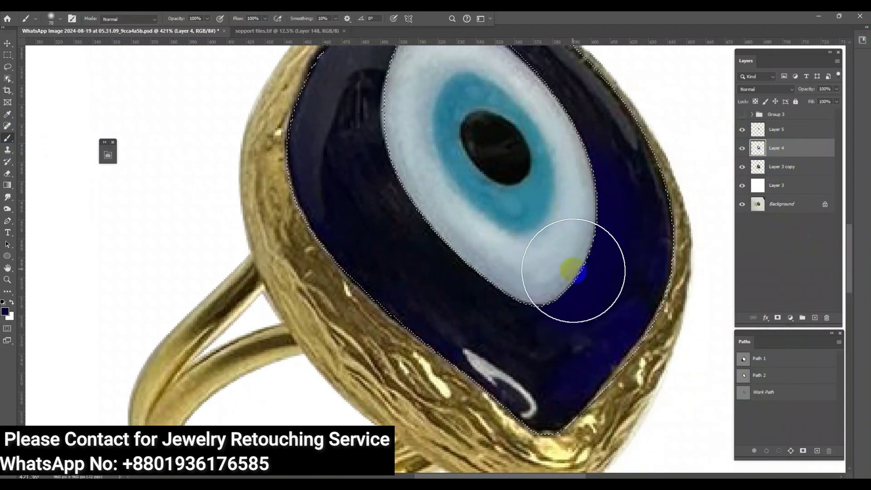
# Brush even dark blue over the glass around the whole rim, then make Layer 5 active.
pyautogui.scroll(5, 576, 267)
pyautogui.hscroll(-2, 576, 268)
pyautogui.click(477, 151)
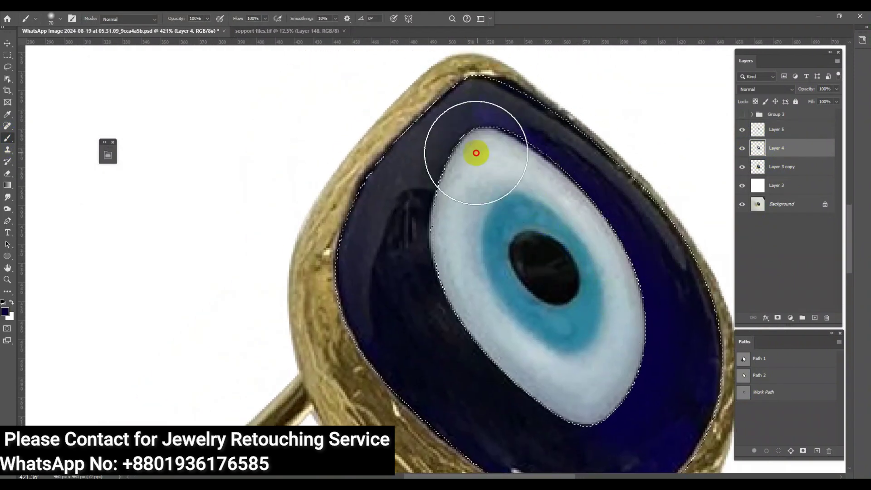
pyautogui.scroll(-2, 508, 150)
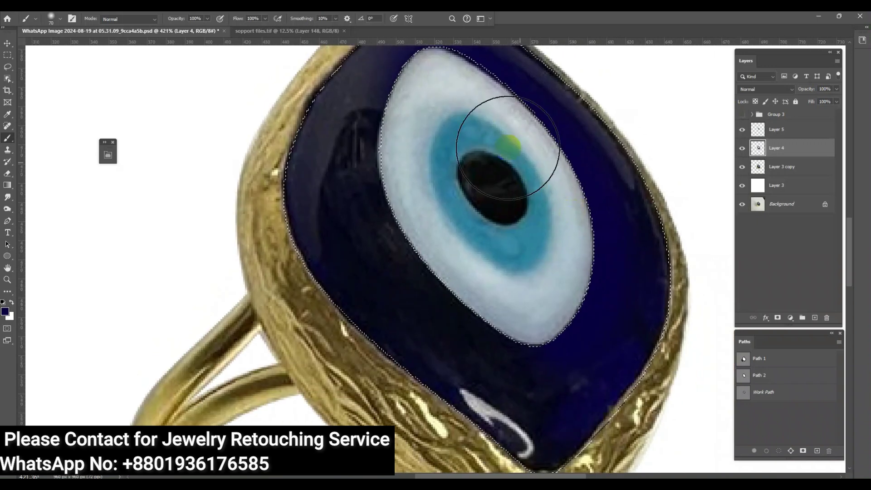
pyautogui.scroll(-2, 475, 256)
pyautogui.moveTo(426, 241)
pyautogui.mouseDown()
pyautogui.moveTo(555, 335)
pyautogui.moveTo(502, 305)
pyautogui.moveTo(405, 164)
pyautogui.moveTo(355, 189)
pyautogui.mouseUp()
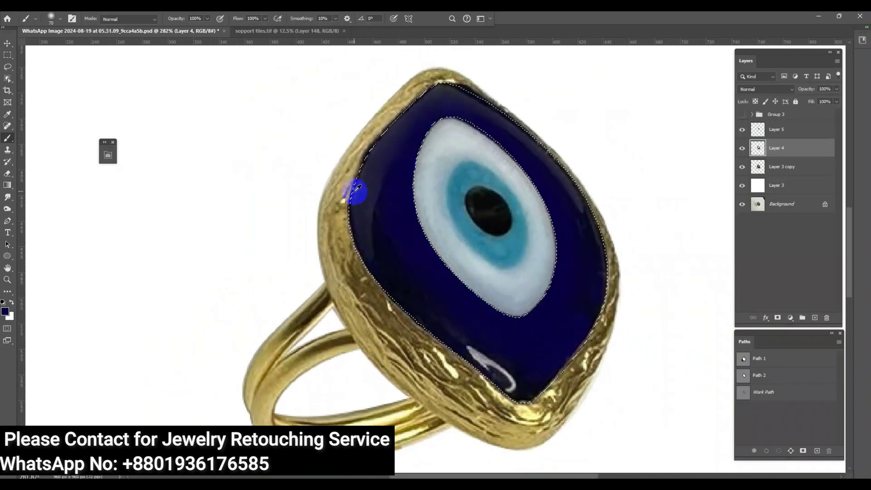
pyautogui.moveTo(396, 101)
pyautogui.mouseDown()
pyautogui.moveTo(340, 210)
pyautogui.moveTo(399, 204)
pyautogui.moveTo(381, 237)
pyautogui.moveTo(399, 234)
pyautogui.moveTo(356, 181)
pyautogui.mouseUp()
pyautogui.moveTo(371, 112)
pyautogui.mouseDown()
pyautogui.moveTo(445, 70)
pyautogui.moveTo(594, 150)
pyautogui.moveTo(634, 220)
pyautogui.moveTo(639, 283)
pyautogui.moveTo(578, 354)
pyautogui.moveTo(521, 389)
pyautogui.moveTo(463, 370)
pyautogui.mouseUp()
pyautogui.moveTo(341, 233)
pyautogui.mouseDown()
pyautogui.moveTo(331, 200)
pyautogui.moveTo(350, 146)
pyautogui.mouseUp()
pyautogui.click(765, 358)
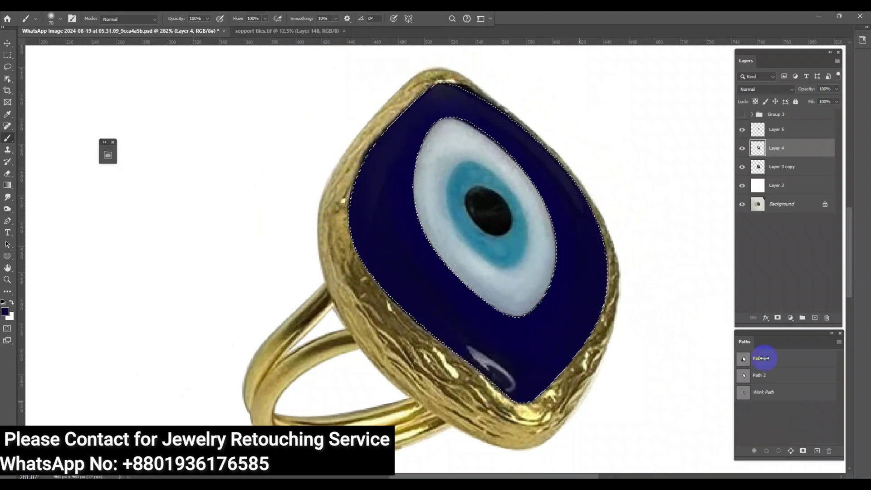
pyautogui.click(796, 130)
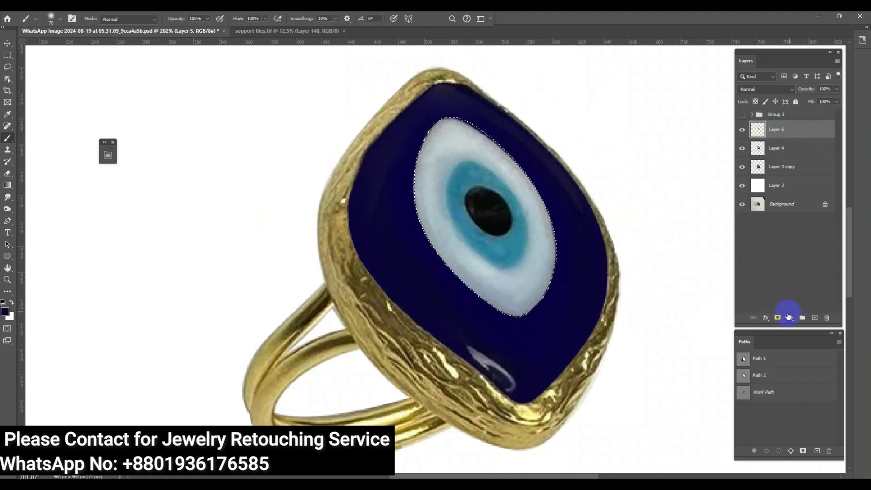
# Add a Levels adjustment with white input at 216, merge it into Layer 5, and select Layers 4 and 5.
pyautogui.click(790, 317)
pyautogui.click(812, 355)
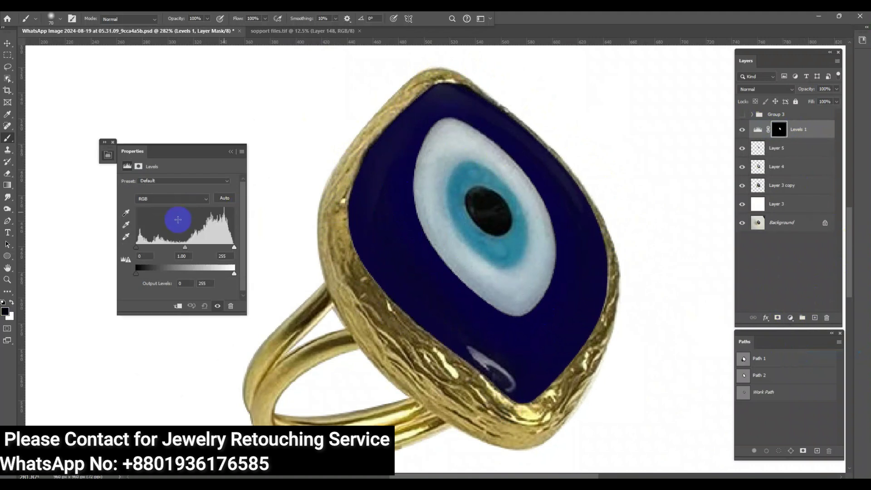
pyautogui.moveTo(231, 247); pyautogui.dragTo(219, 248)
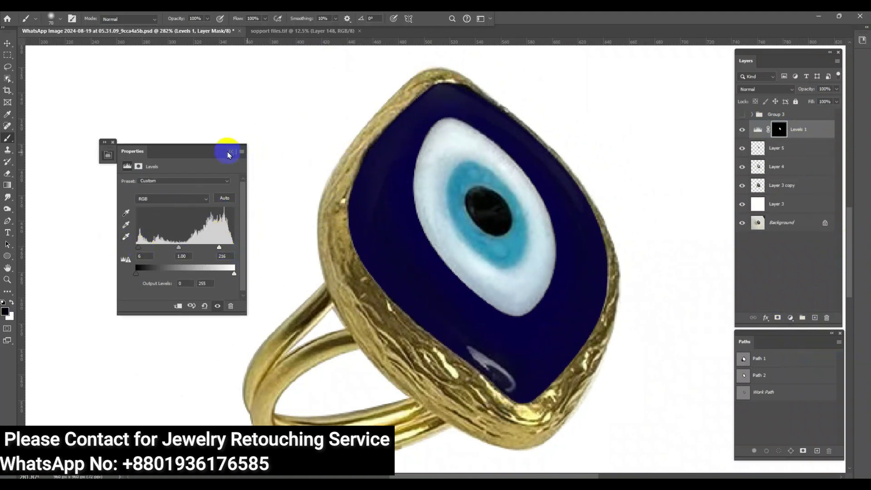
pyautogui.hotkey('ctrl', 'e')
pyautogui.click(774, 148)
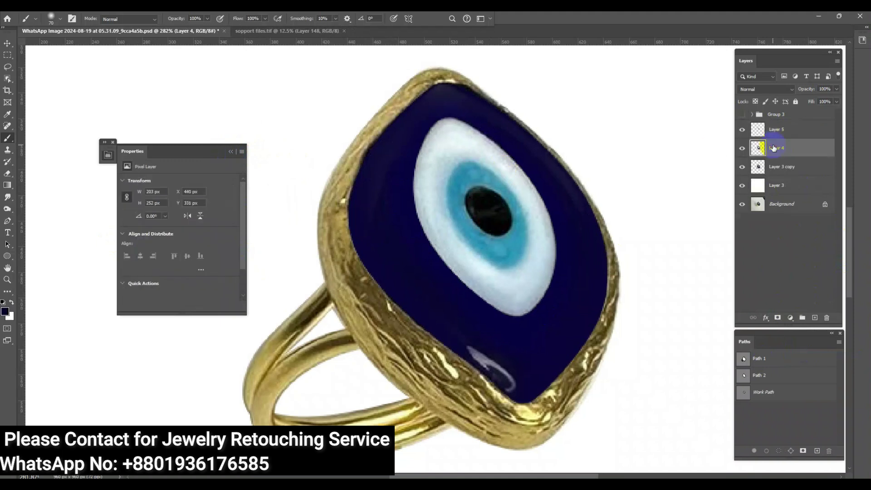
pyautogui.keyDown('shift'); pyautogui.click(783, 132); pyautogui.keyUp('shift')
# Merge Layers 4 and 5, then Camera Raw the eye: exposure +0.35, contrast +17, shadows +37, blacks +59.
pyautogui.hotkey('ctrl', 'e')
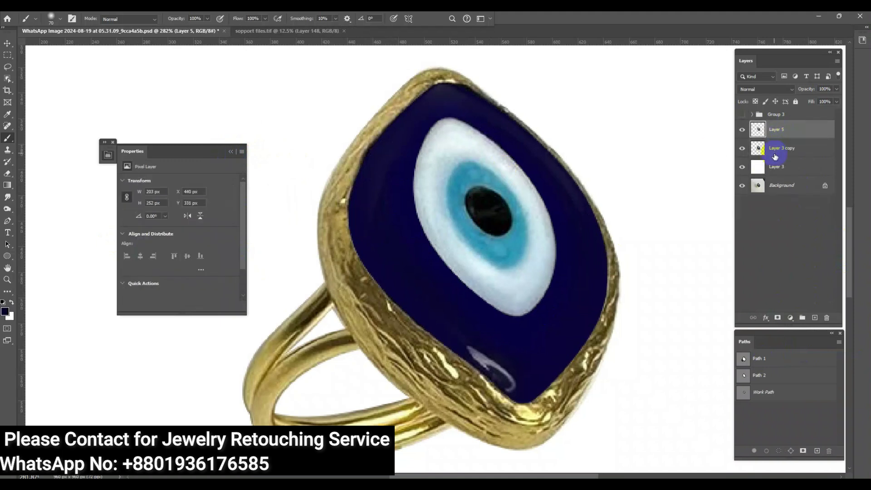
pyautogui.hotkey('ctrl', 'shift', 'a')
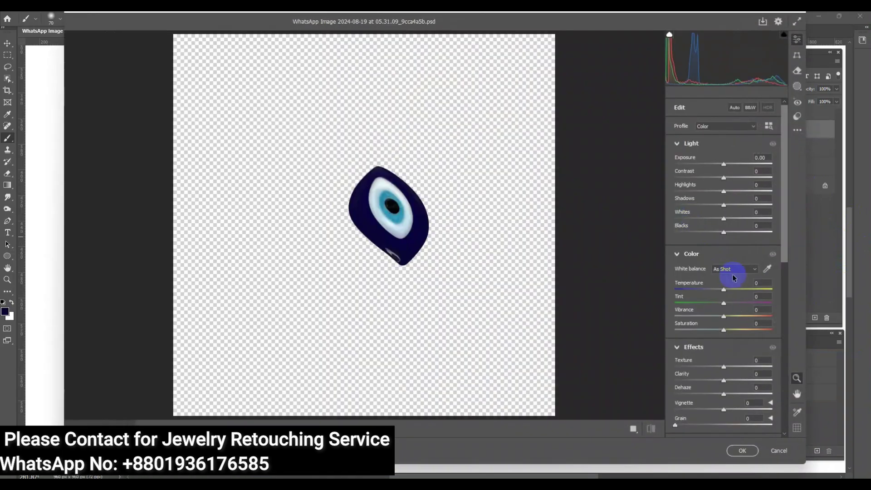
pyautogui.scroll(-3, 736, 372)
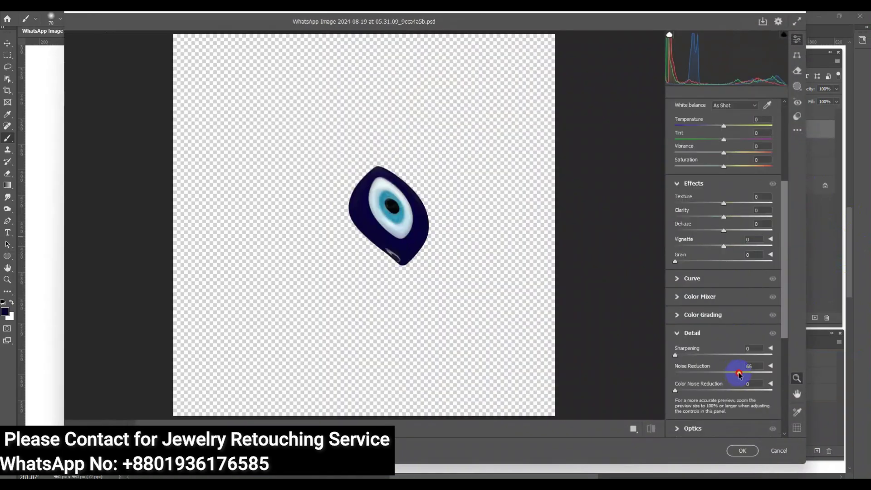
pyautogui.scroll(3, 736, 218)
pyautogui.moveTo(723, 178); pyautogui.dragTo(752, 177)
pyautogui.moveTo(723, 150)
pyautogui.mouseDown()
pyautogui.moveTo(741, 150)
pyautogui.moveTo(726, 110)
pyautogui.mouseUp()
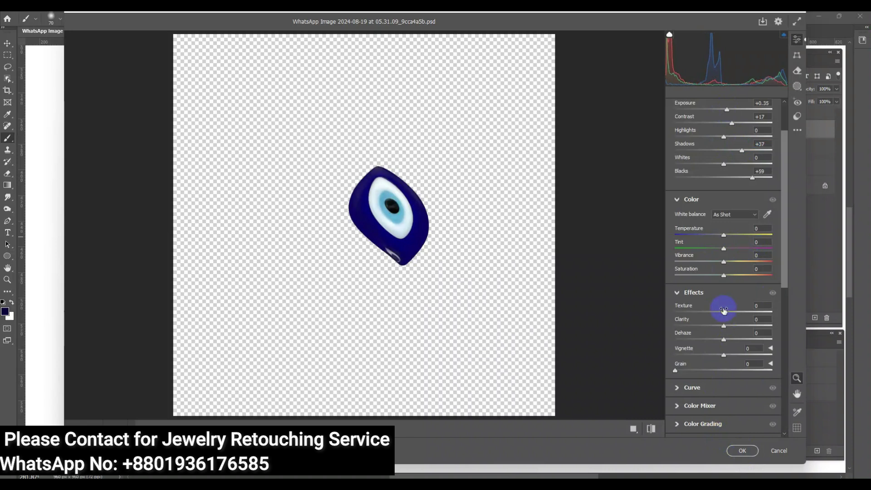
pyautogui.moveTo(724, 326); pyautogui.dragTo(728, 326)
pyautogui.click(740, 451)
pyautogui.moveTo(584, 272)
pyautogui.mouseDown()
pyautogui.moveTo(422, 152)
pyautogui.moveTo(484, 261)
pyautogui.mouseUp()
pyautogui.click(777, 168)
# Camera Raw Layer 3 copy with more texture, lifted blacks and shadows, contrast and noise reduction.
pyautogui.click(784, 155)
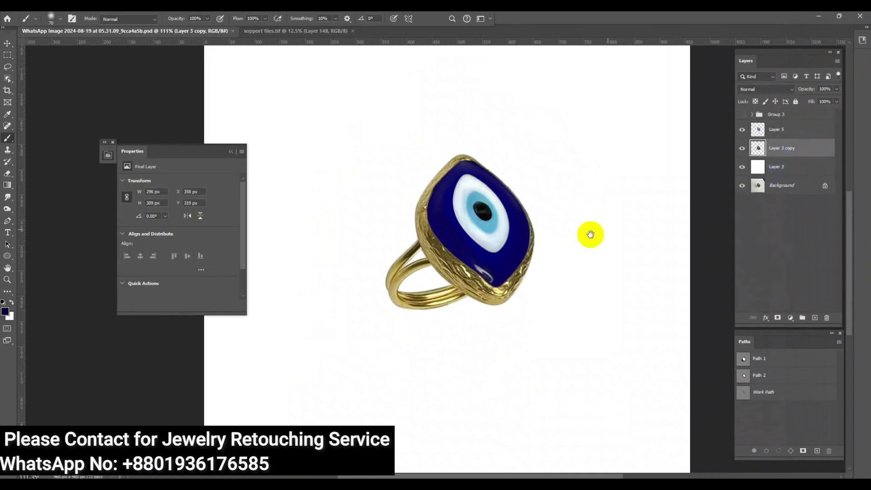
pyautogui.hotkey('ctrl', '0')
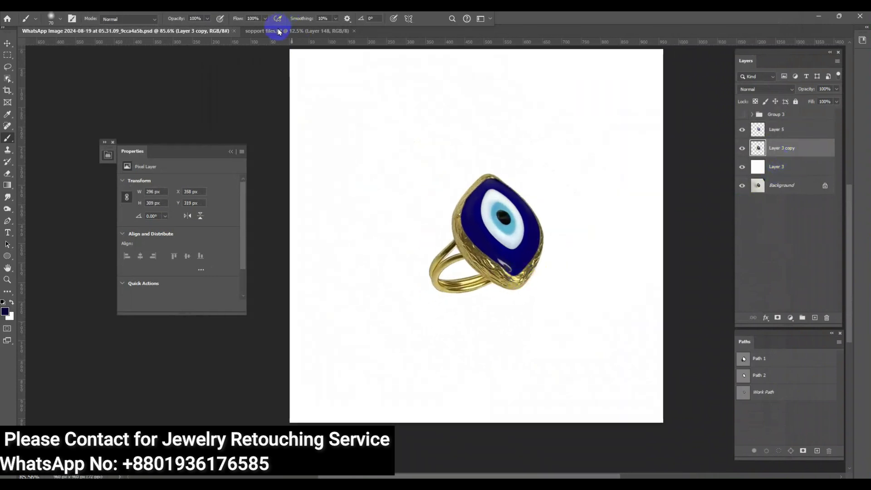
pyautogui.click(703, 208)
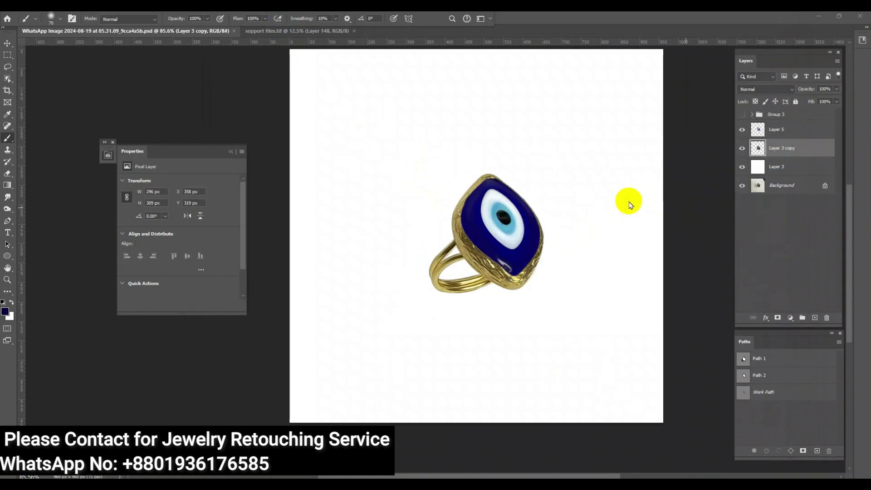
pyautogui.hotkey('ctrl', 'shift', 'a')
pyautogui.moveTo(724, 366); pyautogui.dragTo(741, 366)
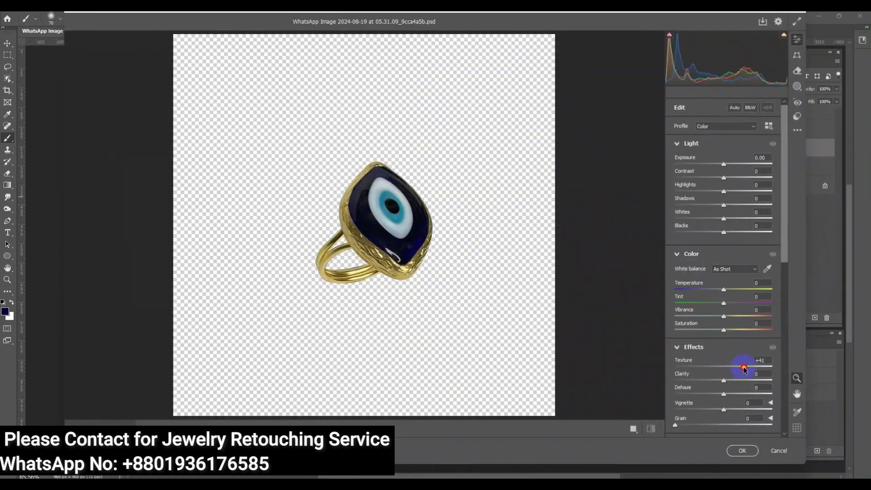
pyautogui.moveTo(730, 232); pyautogui.dragTo(763, 231)
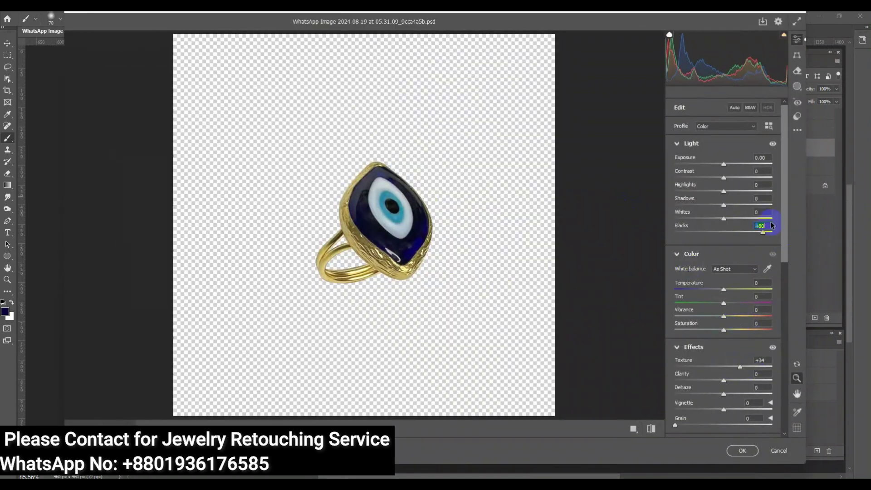
pyautogui.moveTo(723, 205); pyautogui.dragTo(797, 227)
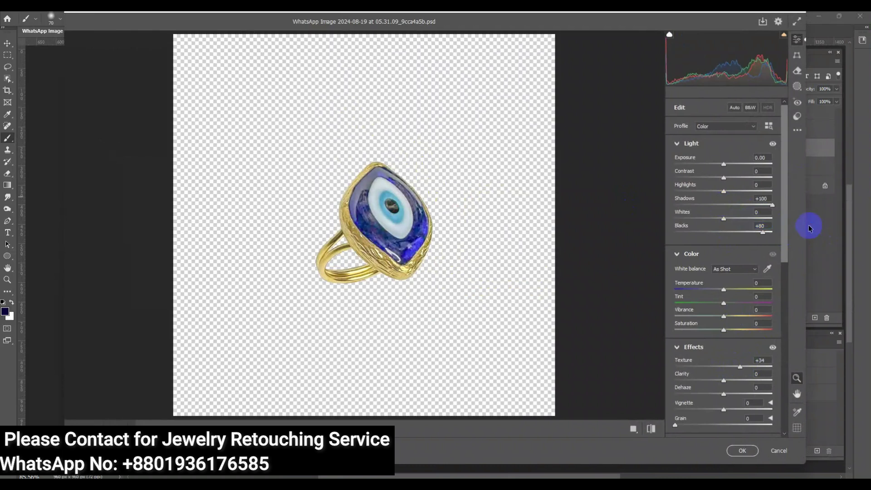
pyautogui.moveTo(724, 177); pyautogui.dragTo(727, 164)
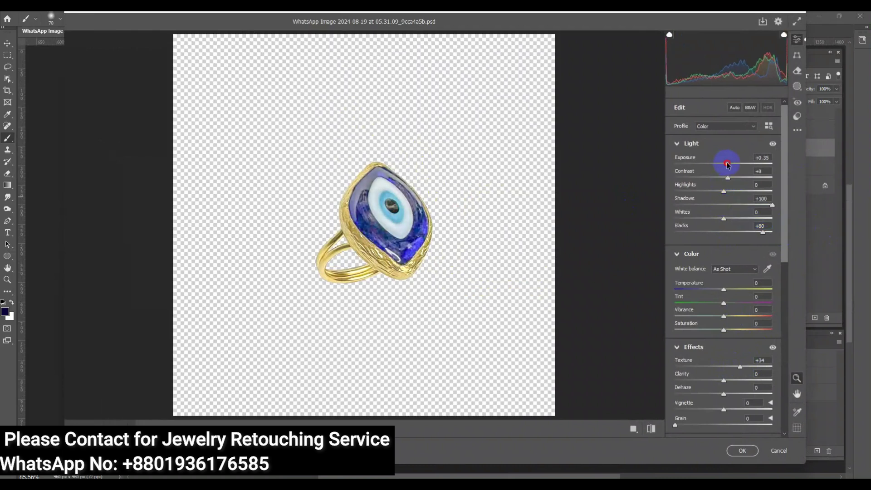
pyautogui.scroll(-3, 720, 307)
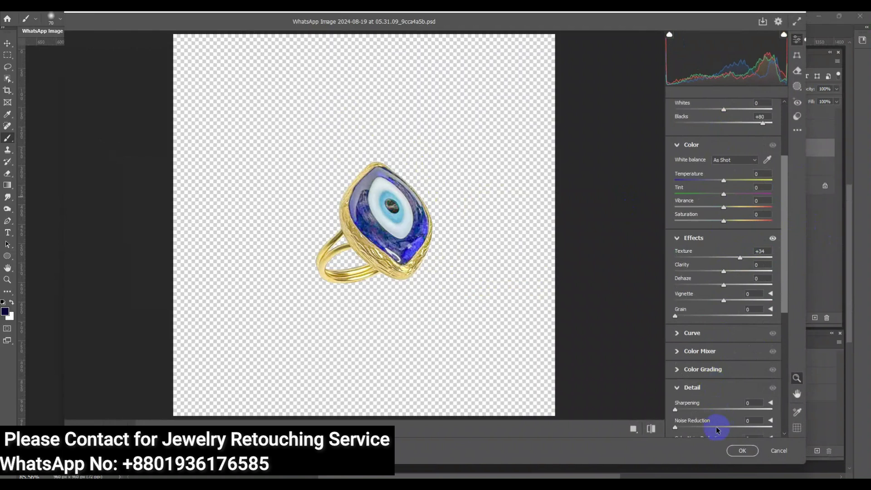
pyautogui.click(716, 427)
pyautogui.click(742, 451)
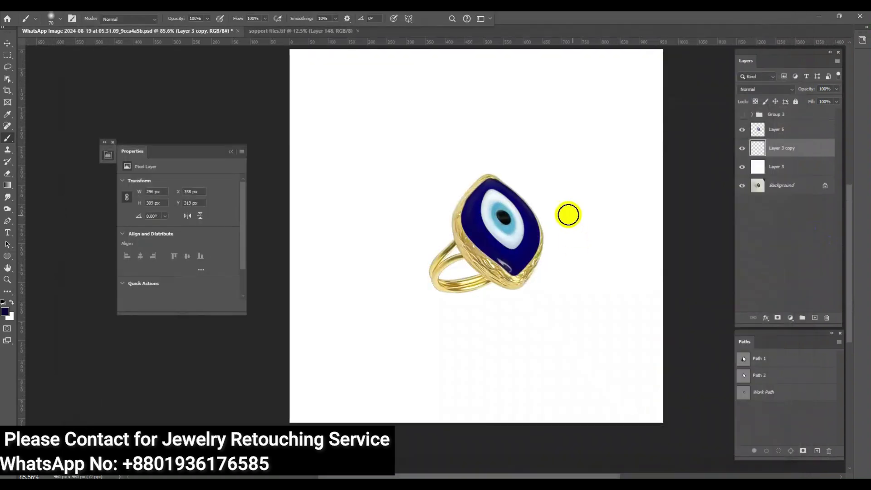
# Run a second Camera Raw pass on the ring, raising blacks, shadows and contrast again.
pyautogui.scroll(2, 484, 268)
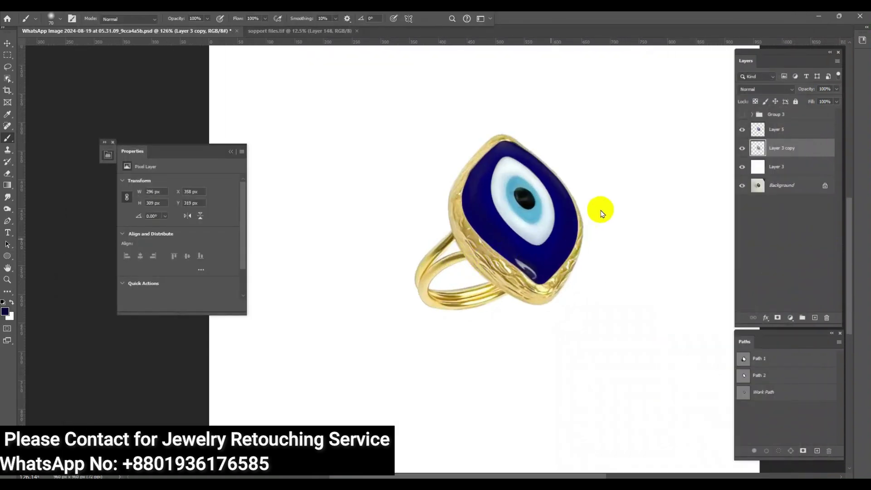
pyautogui.hotkey('ctrl', 'shift', 'a')
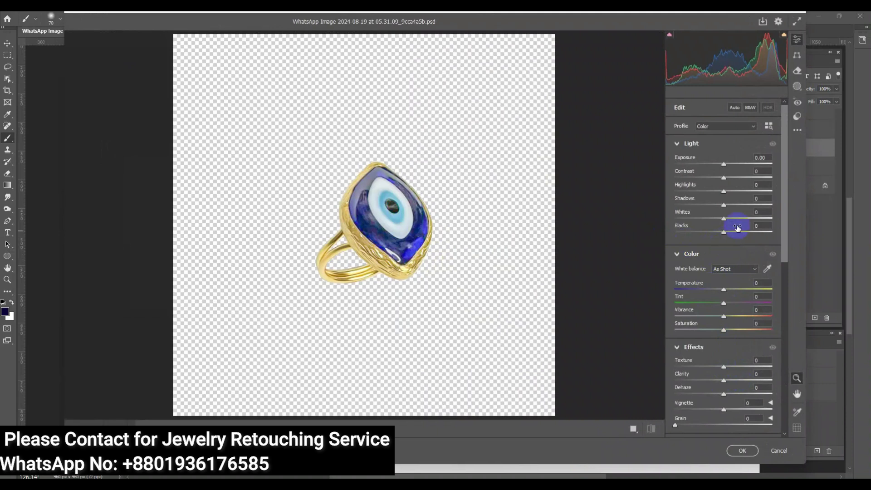
pyautogui.moveTo(731, 234); pyautogui.dragTo(759, 232)
pyautogui.moveTo(730, 203); pyautogui.dragTo(753, 208)
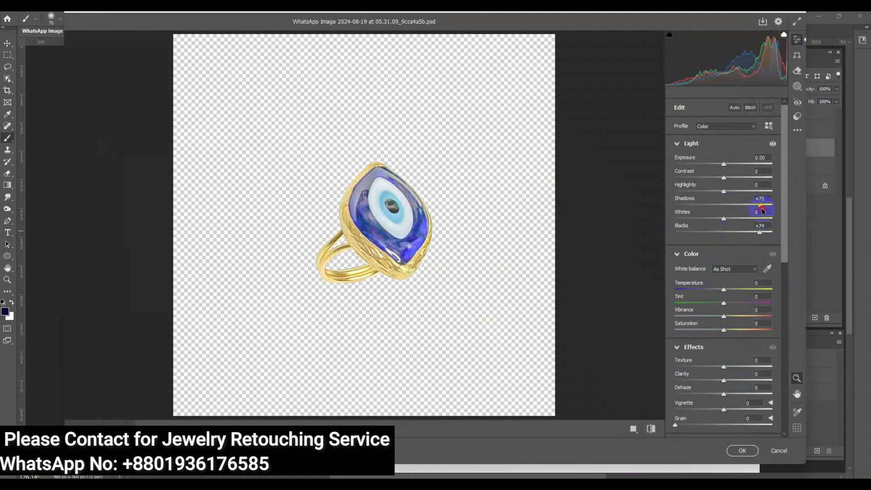
pyautogui.moveTo(726, 180); pyautogui.dragTo(733, 179)
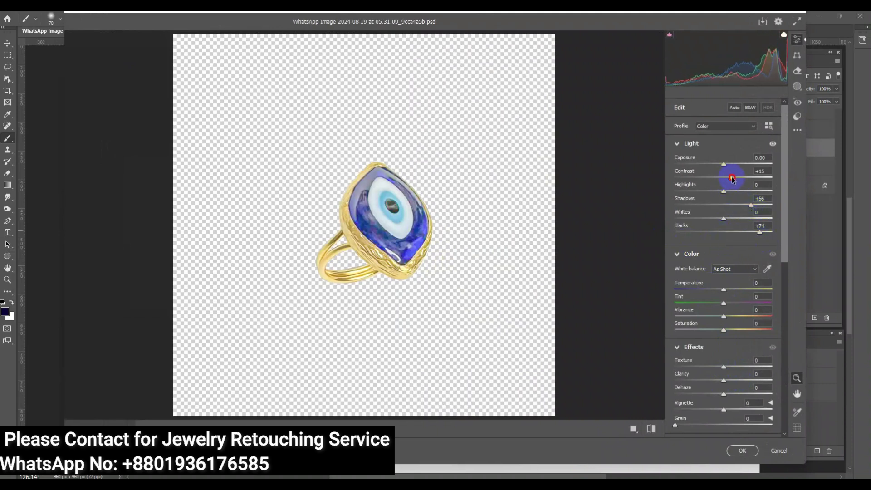
pyautogui.click(744, 451)
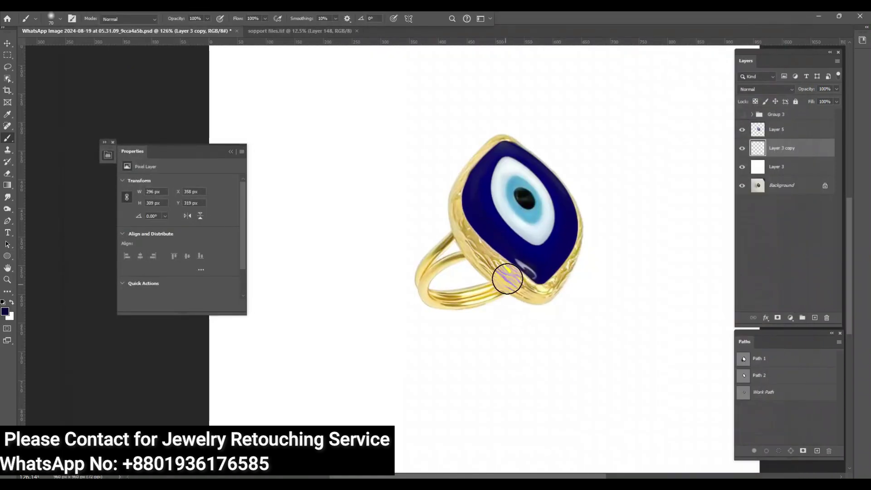
pyautogui.scroll(2, 474, 230)
# Fill the ring selection on a new layer with a tan sampled from sopport files.tif.
pyautogui.keyDown('ctrl'); pyautogui.click(758, 149); pyautogui.keyUp('ctrl')
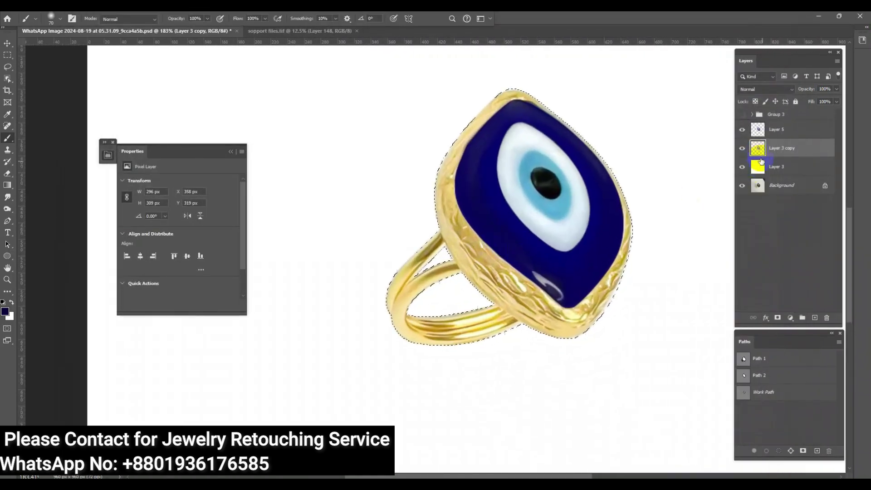
pyautogui.click(814, 317)
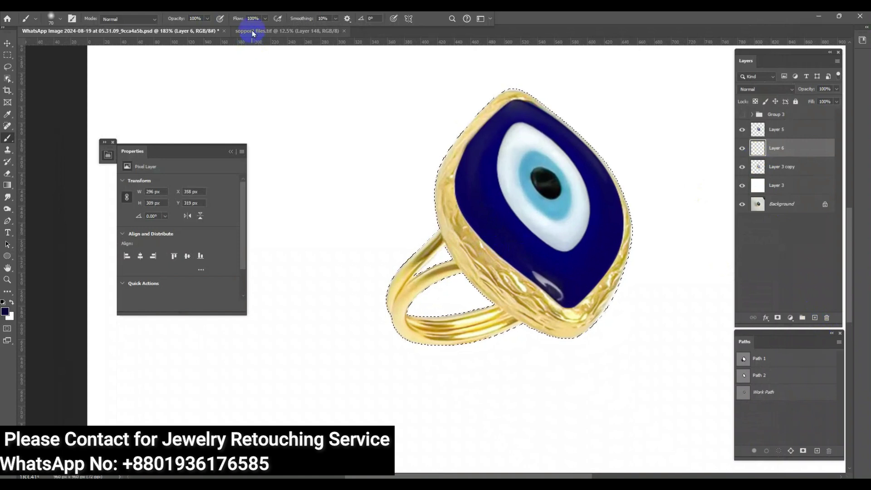
pyautogui.click(251, 30)
pyautogui.keyDown('alt'); pyautogui.click(580, 299); pyautogui.keyUp('alt')
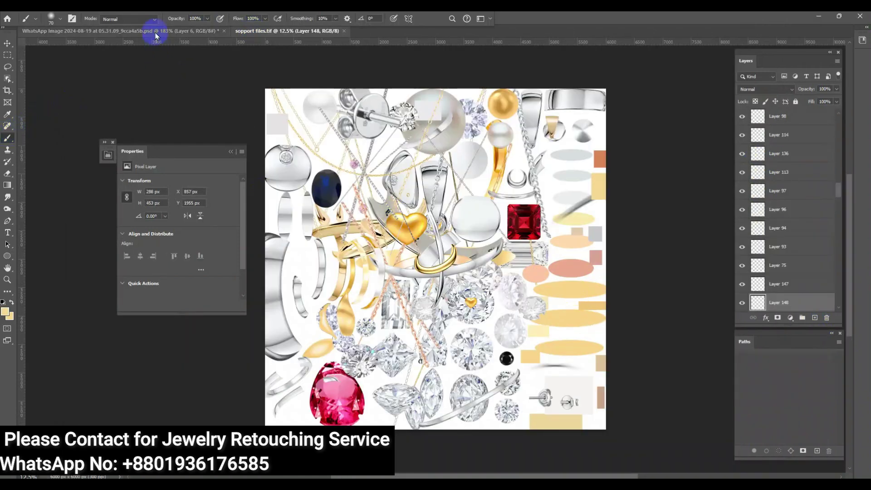
pyautogui.click(120, 31)
pyautogui.hotkey('alt', 'BackSpace')
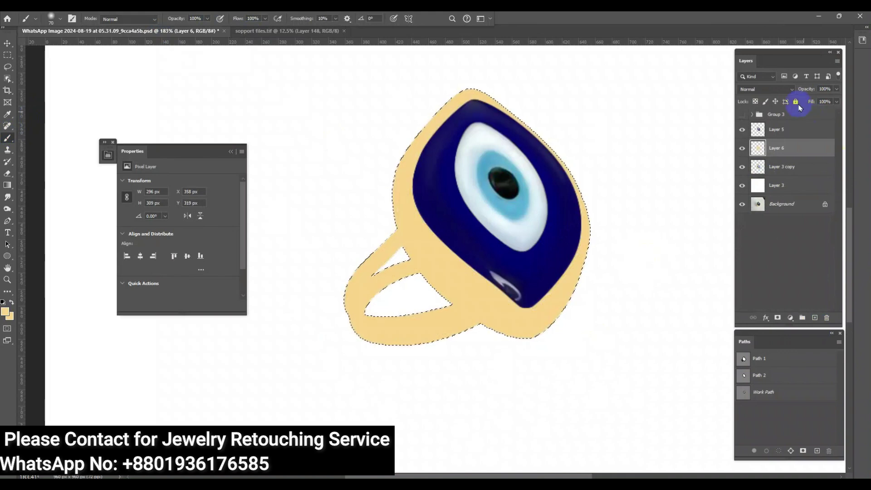
# Set the tan layer to Color blend mode and merge it into Layer 3 copy.
pyautogui.click(789, 89)
pyautogui.click(744, 330)
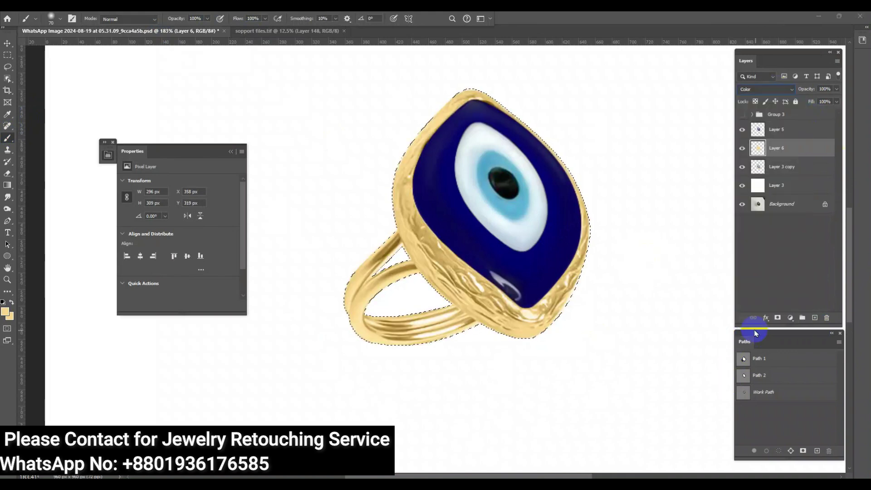
pyautogui.hotkey('ctrl', 'e')
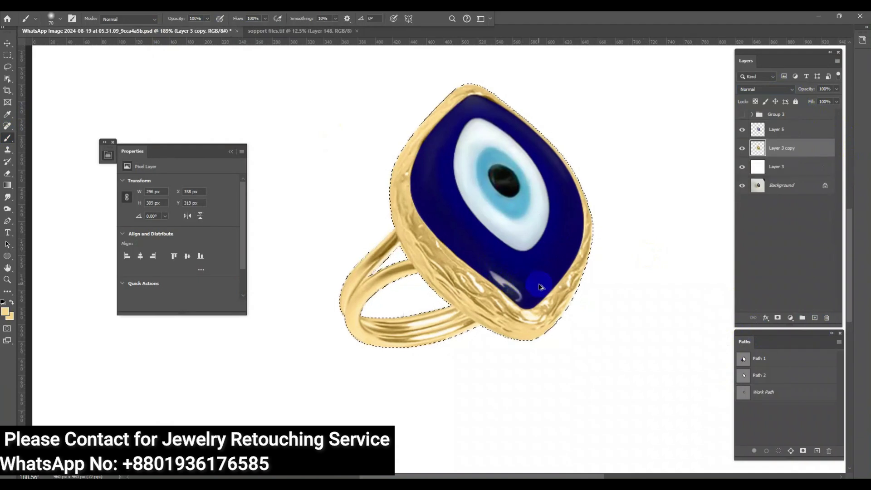
# Apply a third Camera Raw pass to the ring: Texture +26, Blacks +26, Shadows +17, Contrast +9.
pyautogui.hotkey('ctrl', 'shift', 'a')
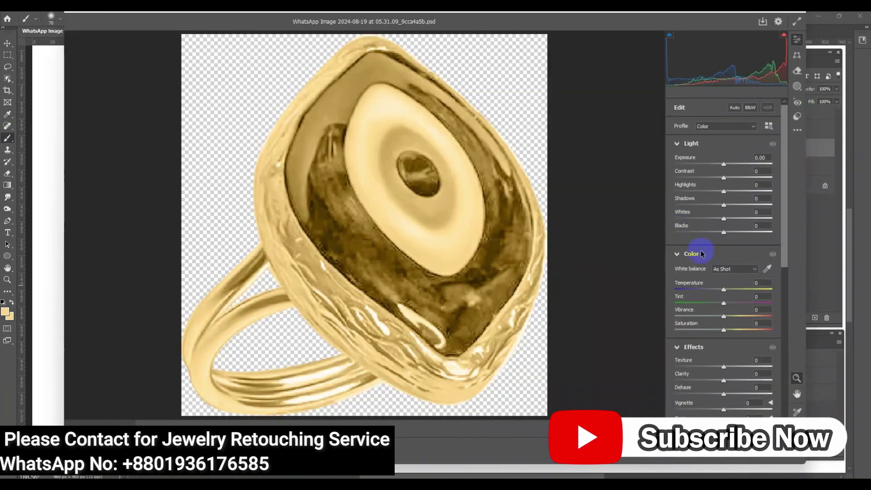
pyautogui.moveTo(723, 367); pyautogui.dragTo(738, 370)
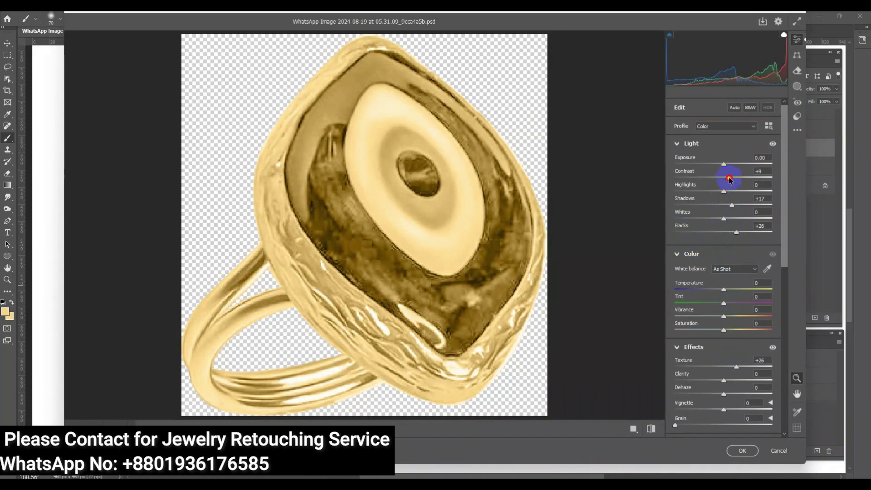
pyautogui.click(744, 450)
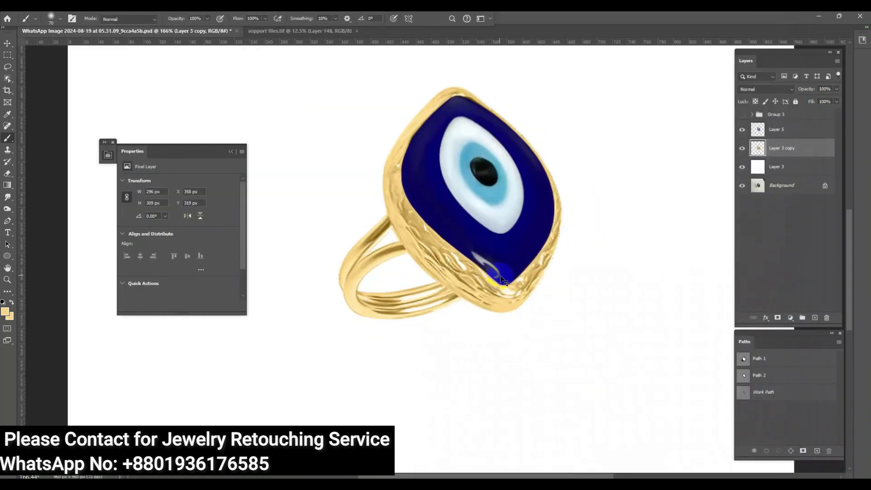
# Dock sopport files.tif as a second tab and return to the WhatsApp Image ring document.
pyautogui.scroll(-2, 463, 265)
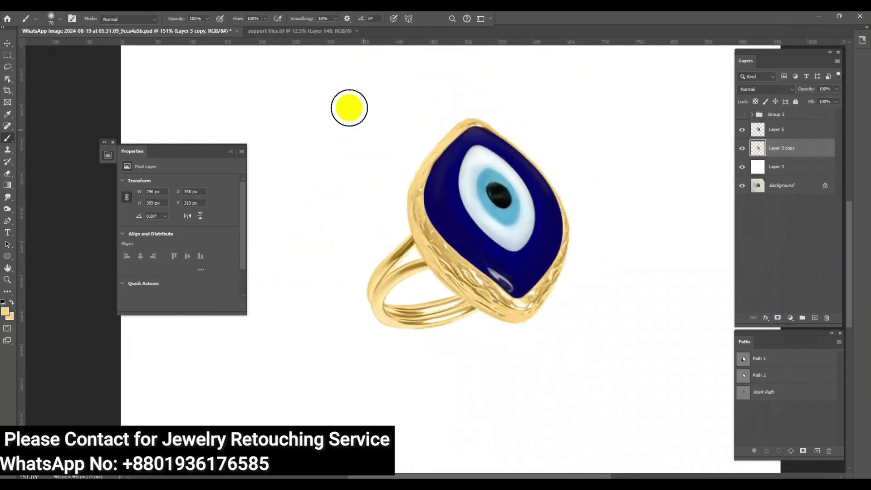
pyautogui.moveTo(293, 36); pyautogui.dragTo(91, 100)
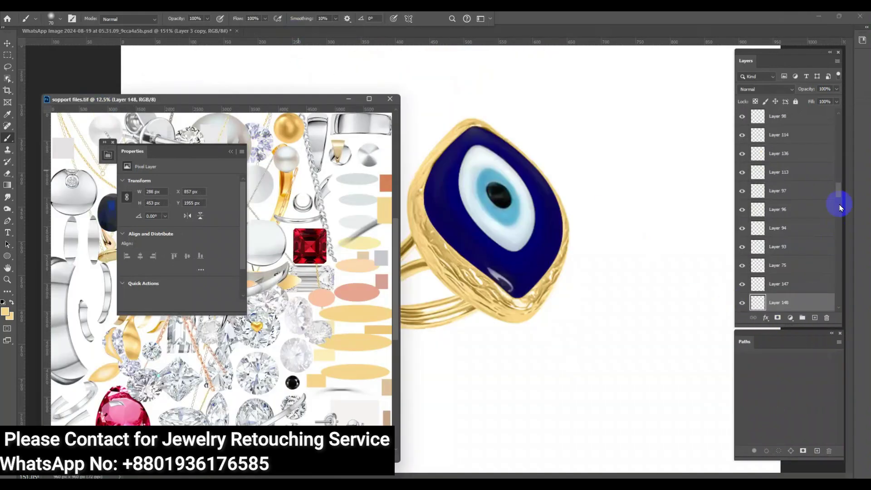
pyautogui.moveTo(840, 191)
pyautogui.mouseDown()
pyautogui.moveTo(853, 296)
pyautogui.moveTo(852, 253)
pyautogui.moveTo(453, 350)
pyautogui.mouseUp()
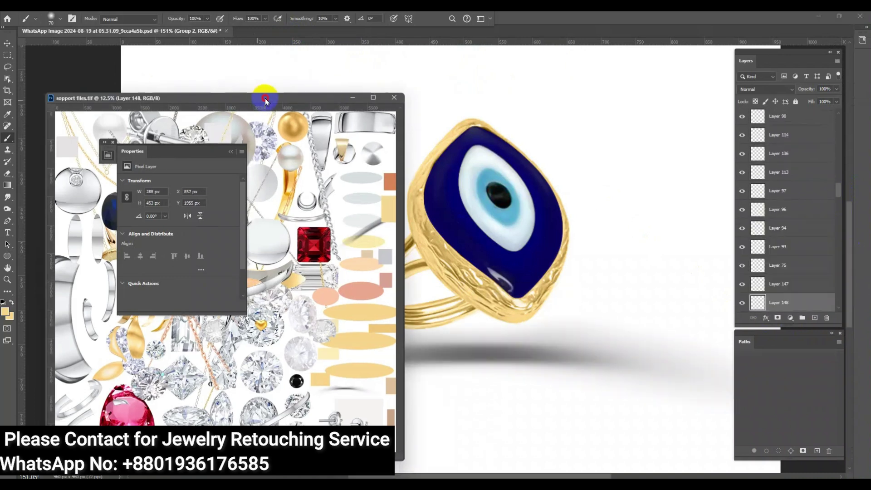
pyautogui.moveTo(261, 106); pyautogui.dragTo(225, 22)
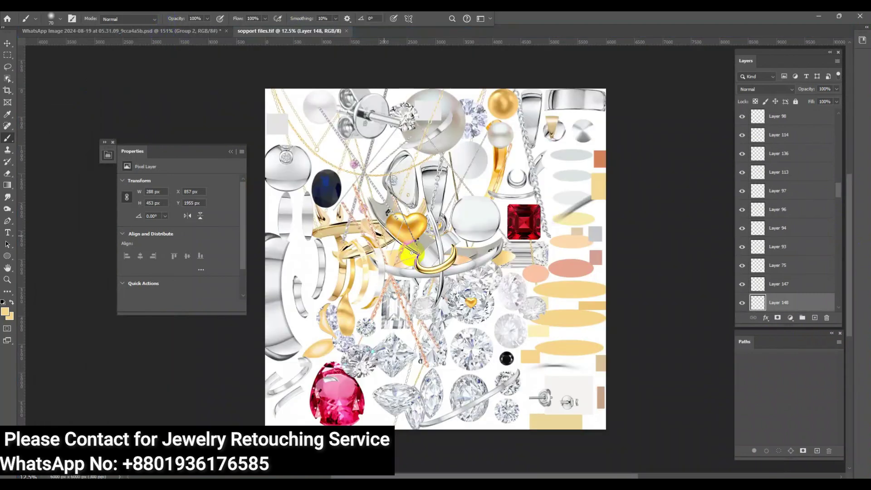
pyautogui.click(195, 31)
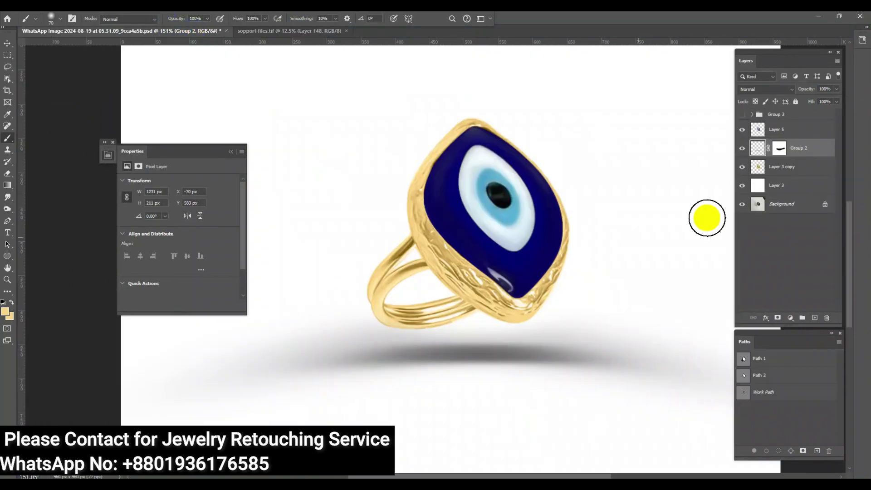
# Move Group 2 below the ring layer, then shrink and tilt it into a small shadow under the band.
pyautogui.moveTo(797, 157); pyautogui.dragTo(799, 176)
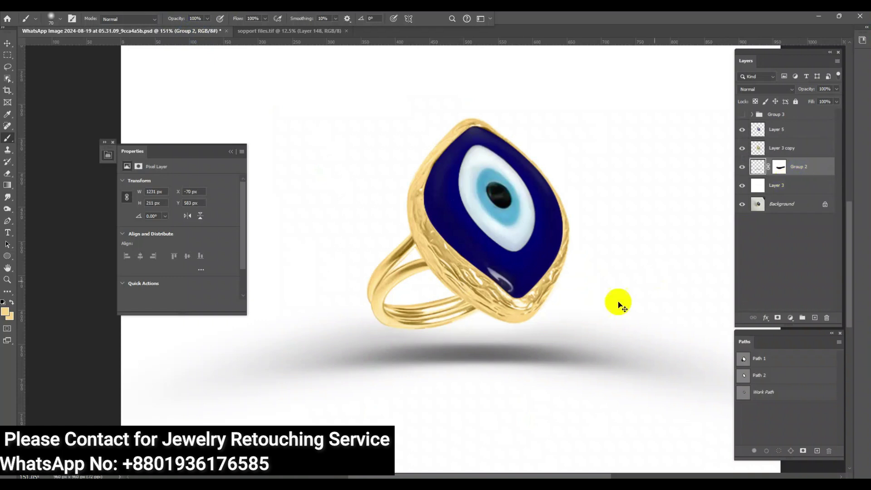
pyautogui.hotkey('ctrl', 't')
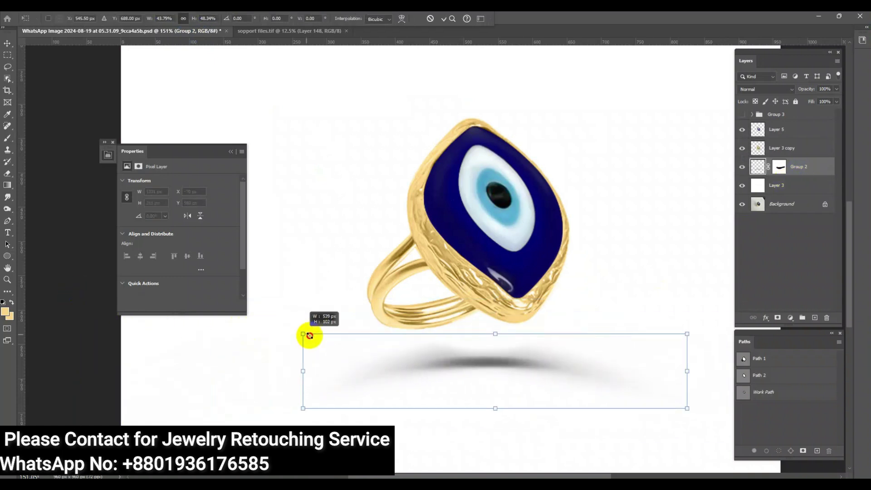
pyautogui.moveTo(73, 298); pyautogui.dragTo(423, 356)
pyautogui.moveTo(562, 379)
pyautogui.mouseDown()
pyautogui.moveTo(499, 336)
pyautogui.moveTo(547, 320)
pyautogui.mouseUp()
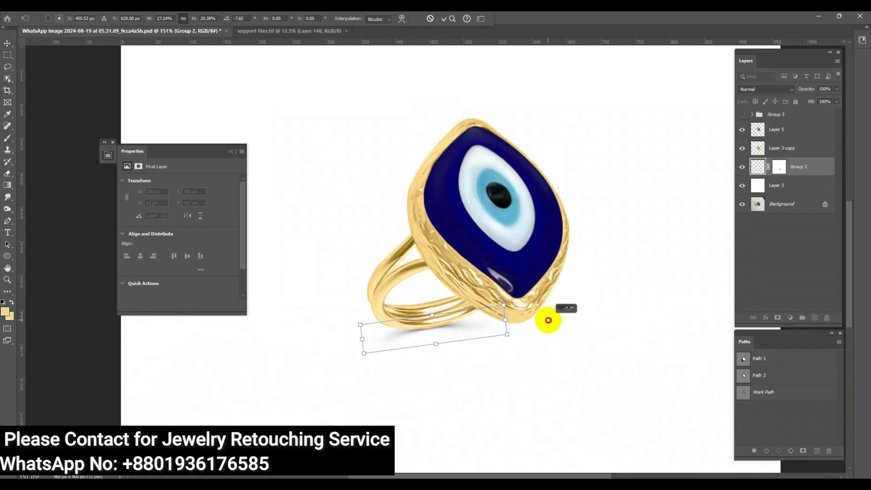
pyautogui.press('Return')
# Switch back to the Brush and select the Layer 3 copy ring layer.
pyautogui.press('b')
pyautogui.scroll(1, 462, 282)
pyautogui.scroll(-3, 472, 295)
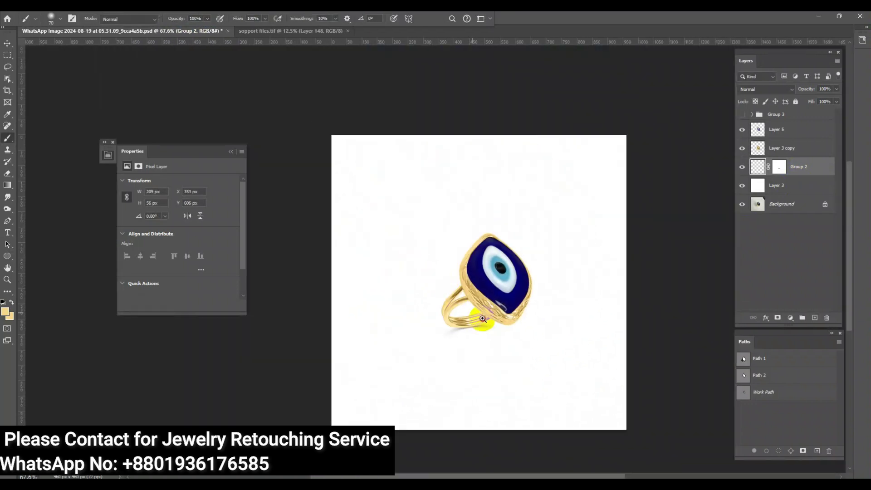
pyautogui.scroll(2, 481, 313)
pyautogui.scroll(1, 488, 324)
pyautogui.scroll(-3, 489, 324)
pyautogui.scroll(2, 516, 331)
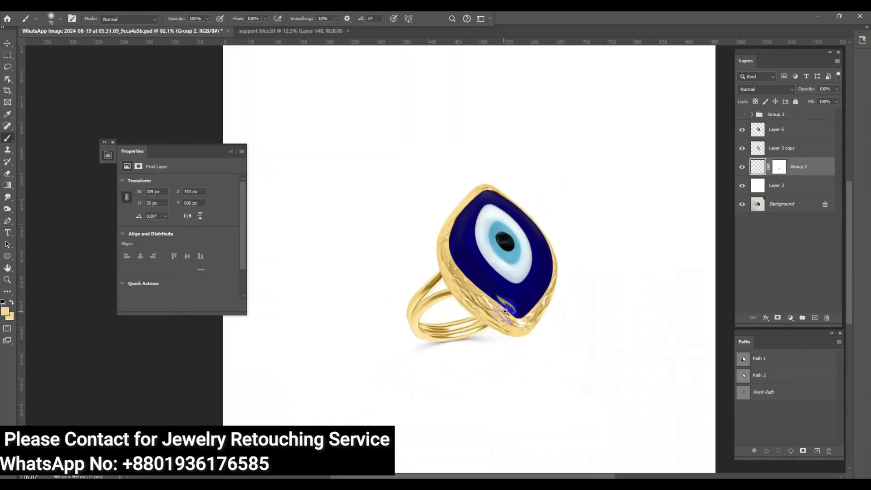
pyautogui.click(759, 150)
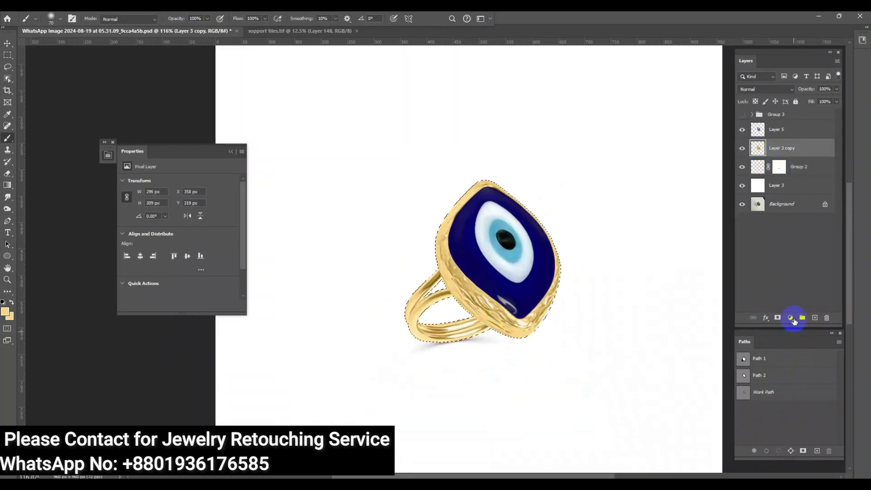
# Add a Levels adjustment with inputs 5, 1.00, 234 and merge it into Layer 3 copy.
pyautogui.click(790, 318)
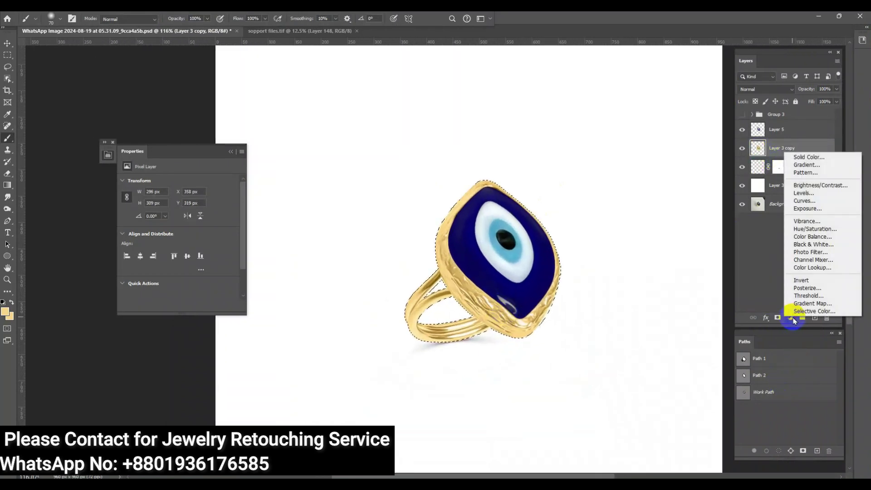
pyautogui.click(804, 193)
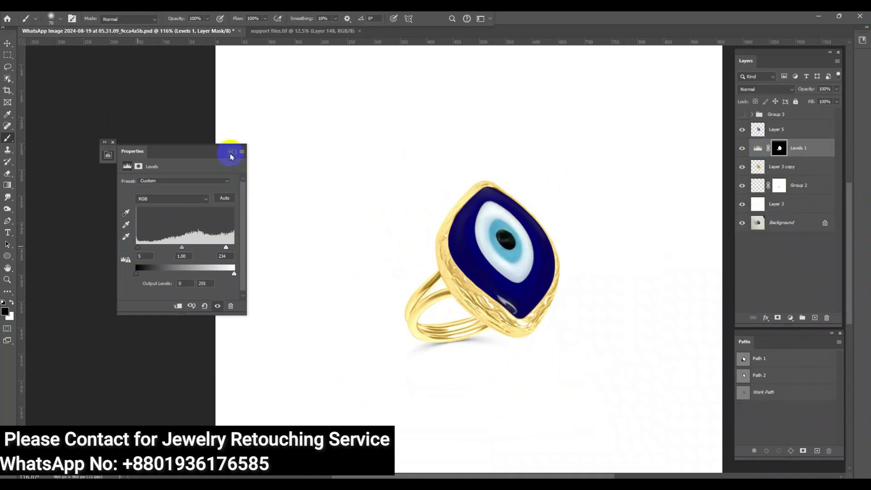
pyautogui.click(230, 151)
pyautogui.press('Delete')
pyautogui.keyDown('alt'); pyautogui.click(438, 220); pyautogui.keyUp('alt')
pyautogui.scroll(-5, 471, 267)
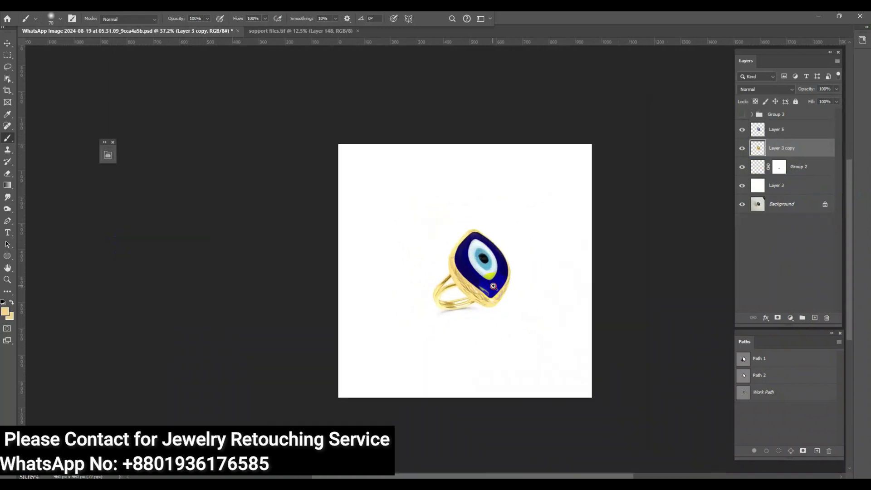
# Toggle the Background layer to compare the original photo with the retouched ring, then zoom in.
pyautogui.scroll(5, 493, 286)
pyautogui.scroll(4, 475, 276)
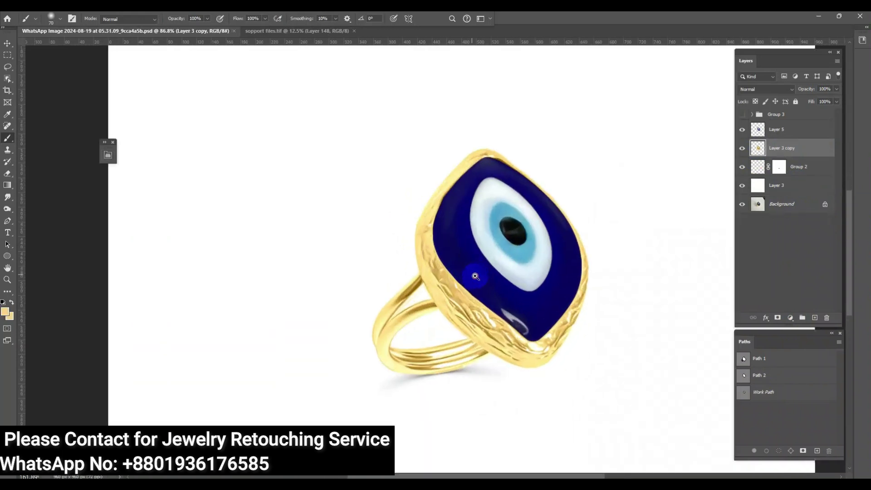
pyautogui.keyDown('alt'); pyautogui.click(743, 205); pyautogui.keyUp('alt')
pyautogui.keyDown('alt'); pyautogui.click(743, 205); pyautogui.keyUp('alt')
pyautogui.keyDown('alt'); pyautogui.click(743, 205); pyautogui.keyUp('alt')
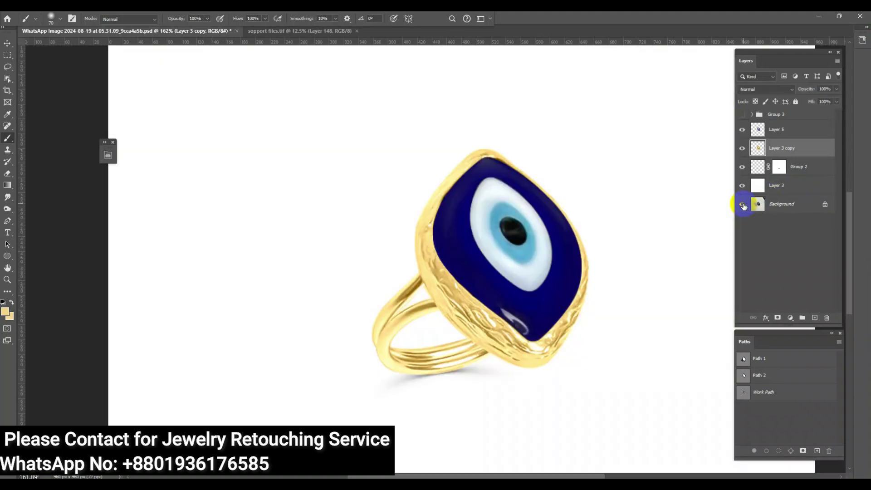
pyautogui.keyDown('alt'); pyautogui.click(743, 205); pyautogui.keyUp('alt')
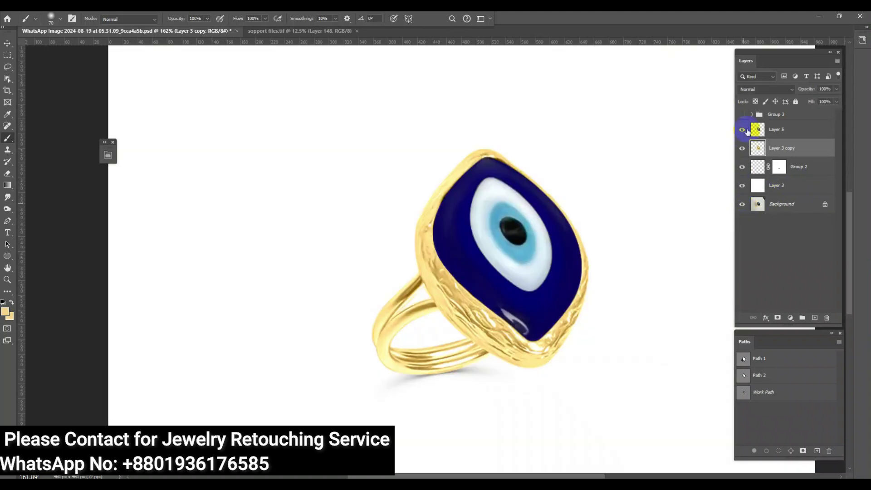
pyautogui.click(742, 118)
pyautogui.scroll(-5, 368, 228)
pyautogui.click(455, 312)
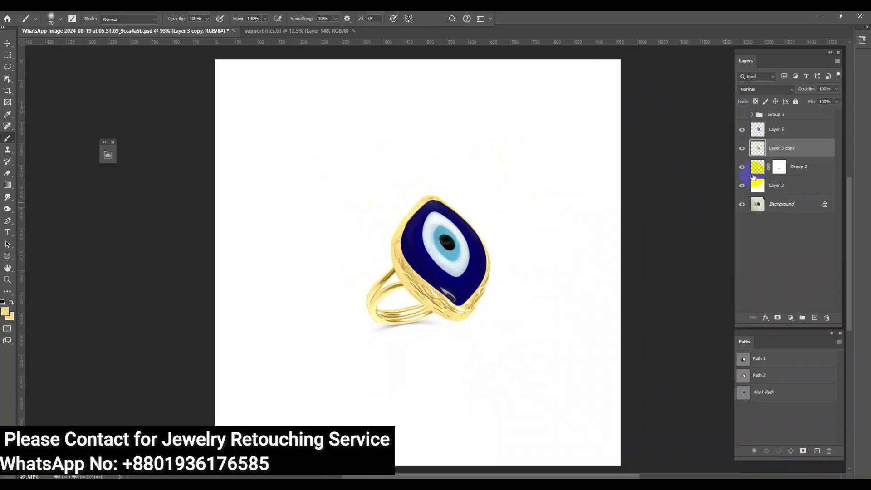
# Crop the canvas tightly around the ring without a fixed ratio, to about 500 × 494 px.
pyautogui.click(7, 93)
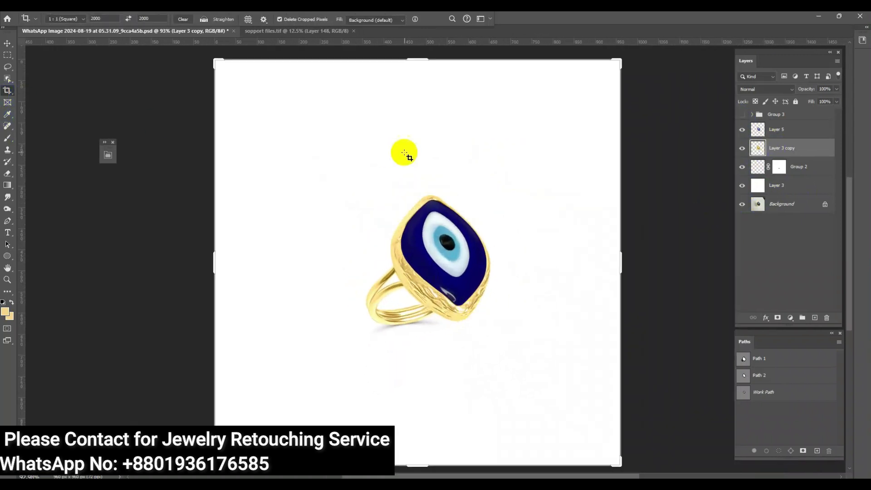
pyautogui.press('BackSpace')
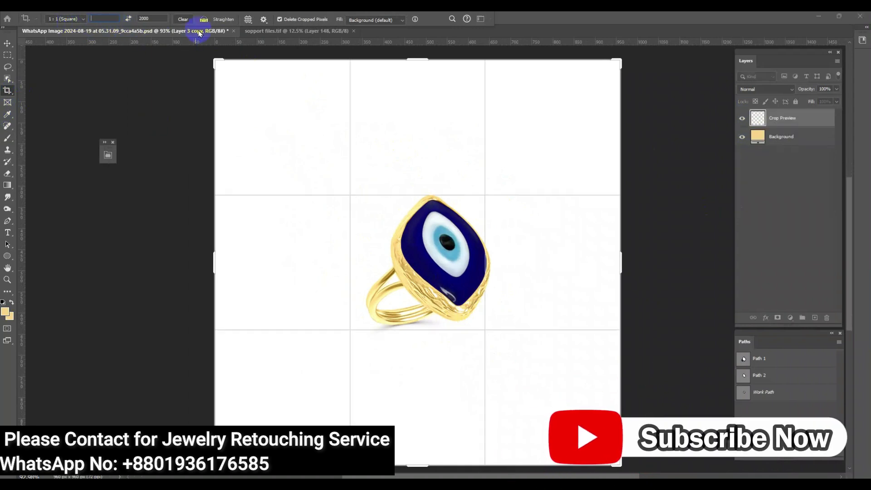
pyautogui.press('BackSpace')
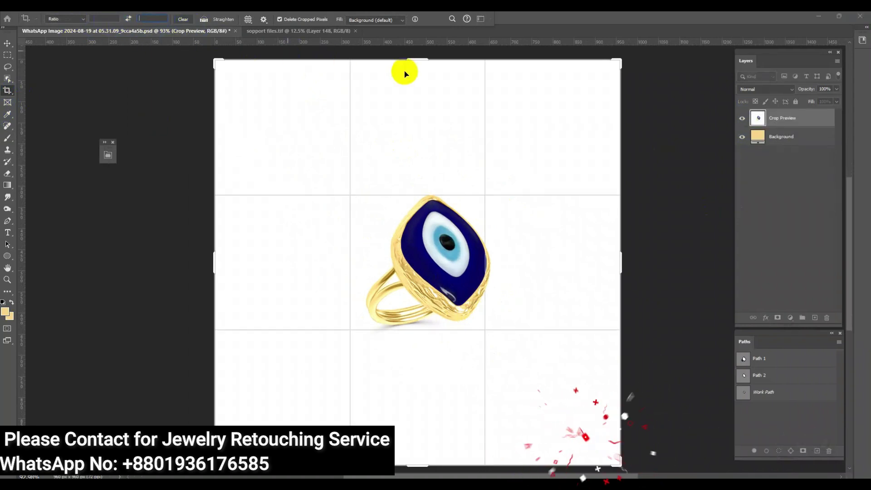
pyautogui.moveTo(425, 59); pyautogui.dragTo(436, 104)
pyautogui.moveTo(422, 436); pyautogui.dragTo(422, 363)
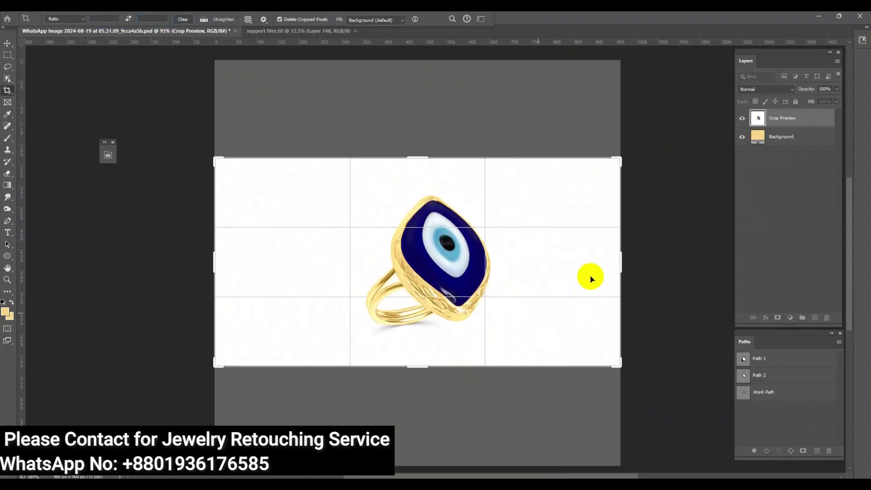
pyautogui.moveTo(618, 265); pyautogui.dragTo(573, 265)
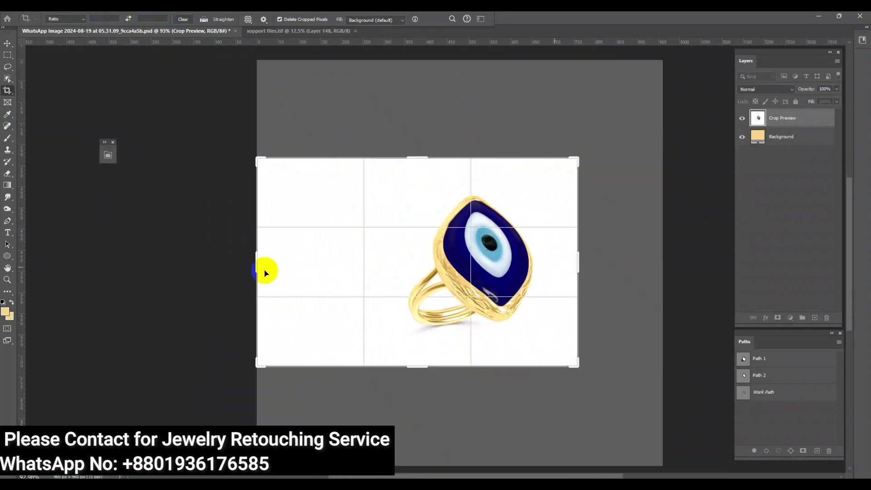
pyautogui.moveTo(267, 268); pyautogui.dragTo(308, 263)
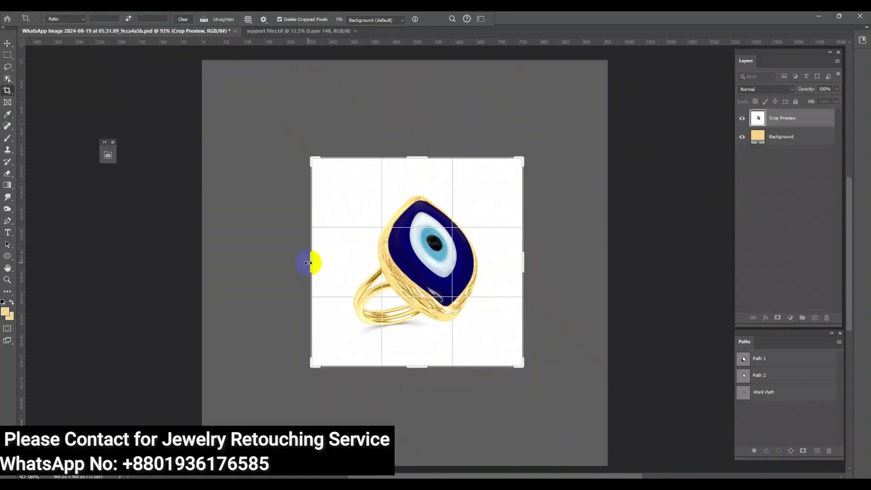
pyautogui.press('Return')
# Zoom out and select Layer 5 through Layer 3 in the Layers panel.
pyautogui.keyDown('alt'); pyautogui.click(383, 286); pyautogui.keyUp('alt')
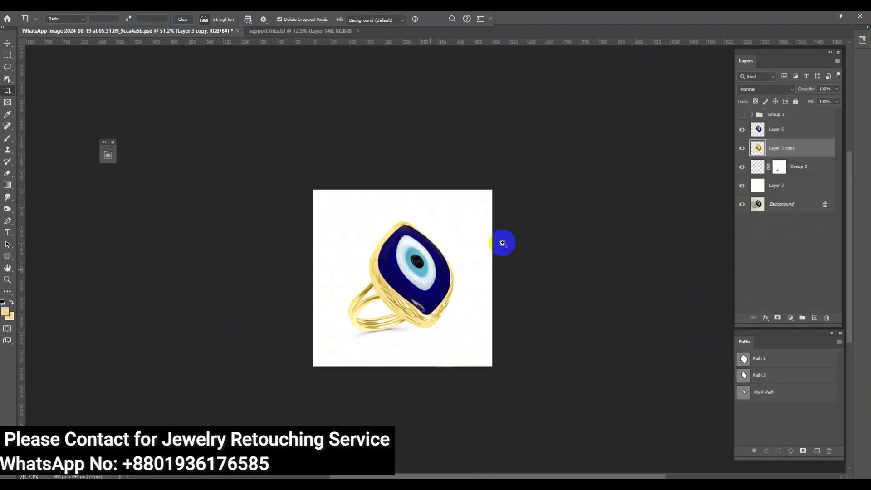
pyautogui.click(778, 126)
pyautogui.keyDown('shift'); pyautogui.click(801, 192); pyautogui.keyUp('shift')
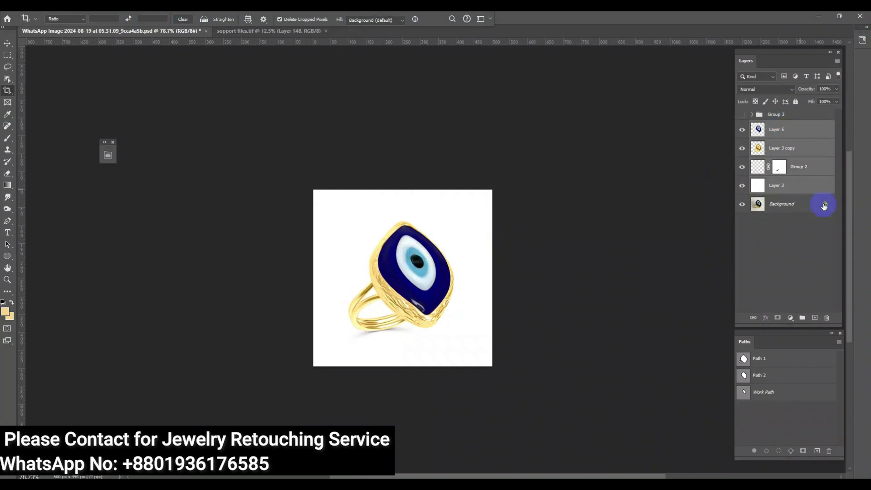
# Group the retouched layers into Group 4 and widen the canvas to the right.
pyautogui.hotkey('ctrl', 'g')
pyautogui.click(8, 90)
pyautogui.moveTo(493, 275); pyautogui.dragTo(586, 277)
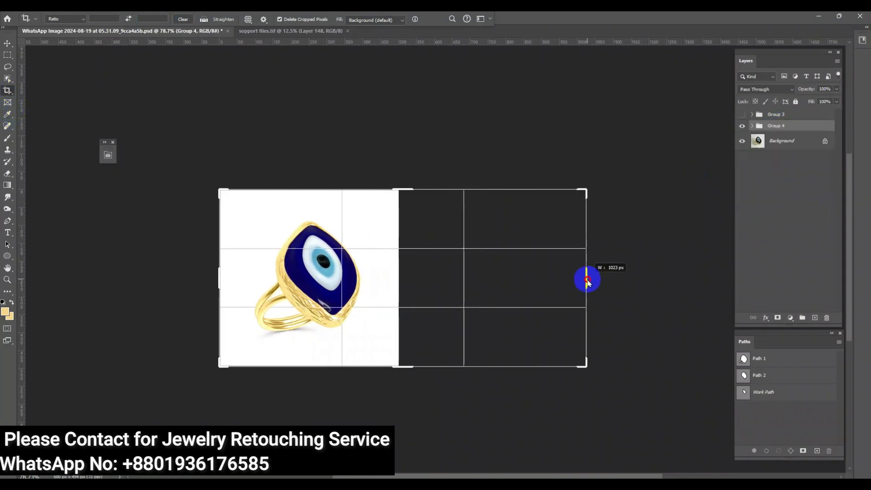
pyautogui.press('Return')
# Slide Group 4 right beside the original photo and trim off the leftover beige strip.
pyautogui.hotkey('ctrl', 't')
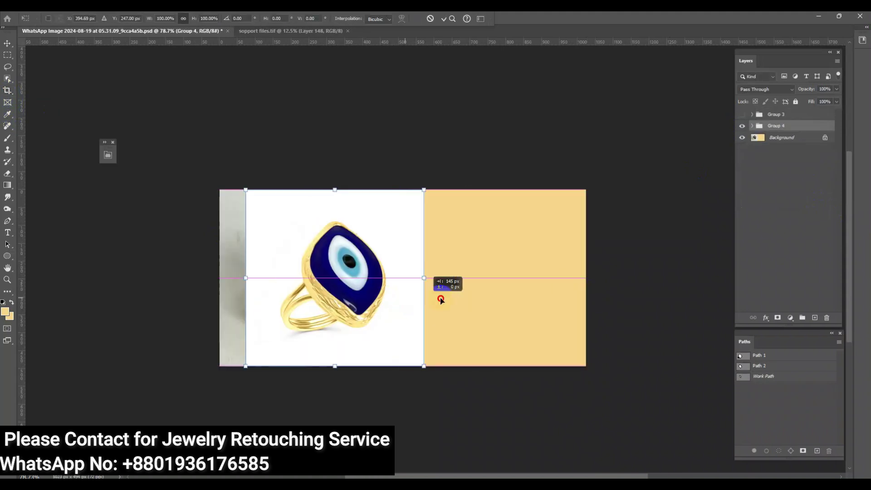
pyautogui.moveTo(362, 302); pyautogui.dragTo(531, 303)
pyautogui.press('Return')
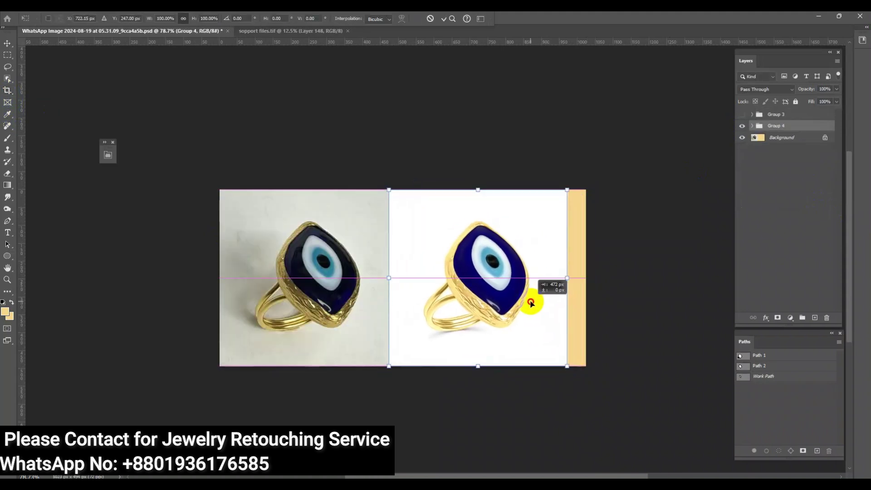
pyautogui.press('c')
pyautogui.moveTo(585, 285); pyautogui.dragTo(568, 285)
pyautogui.press('Return')
pyautogui.scroll(3, 462, 249)
pyautogui.scroll(-4, 447, 243)
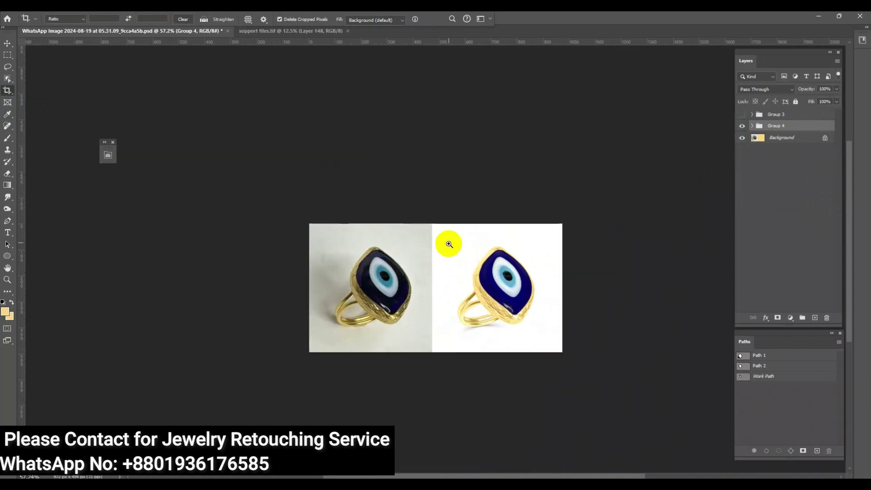
pyautogui.scroll(4, 499, 281)
pyautogui.moveTo(517, 306); pyautogui.dragTo(545, 345)
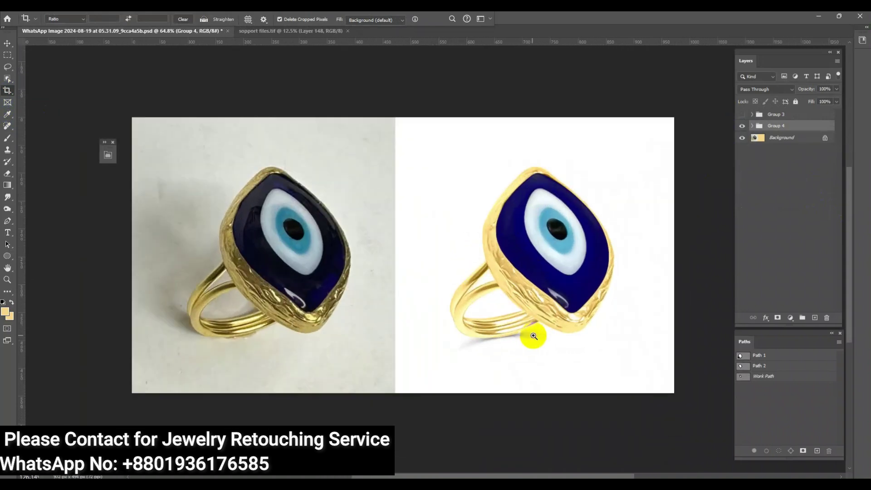
pyautogui.scroll(-5, 523, 315)
pyautogui.scroll(4, 515, 286)
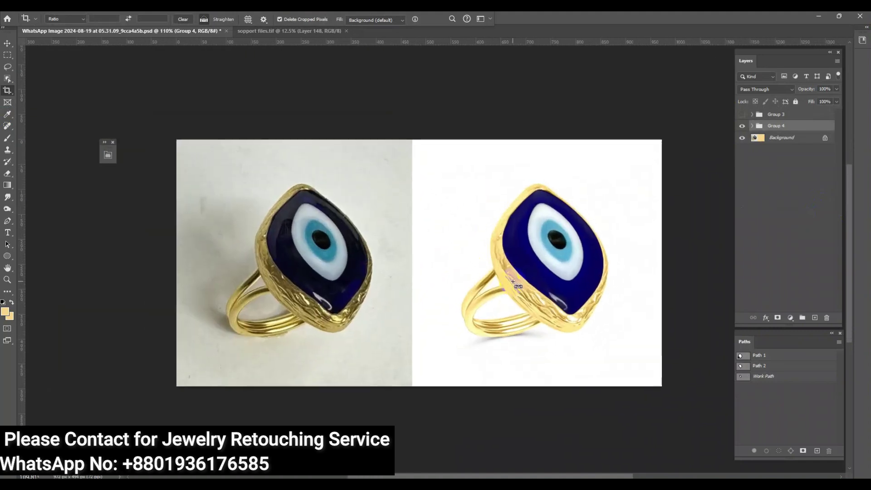
pyautogui.moveTo(472, 420); pyautogui.dragTo(472, 459)
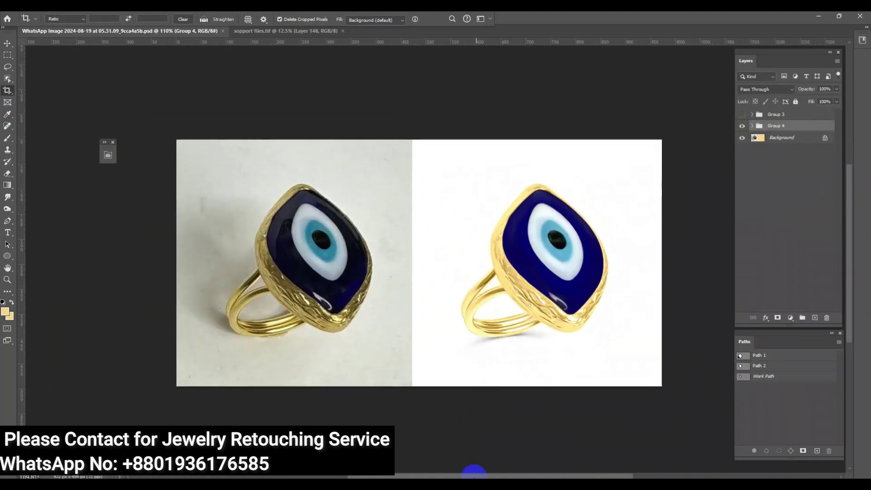